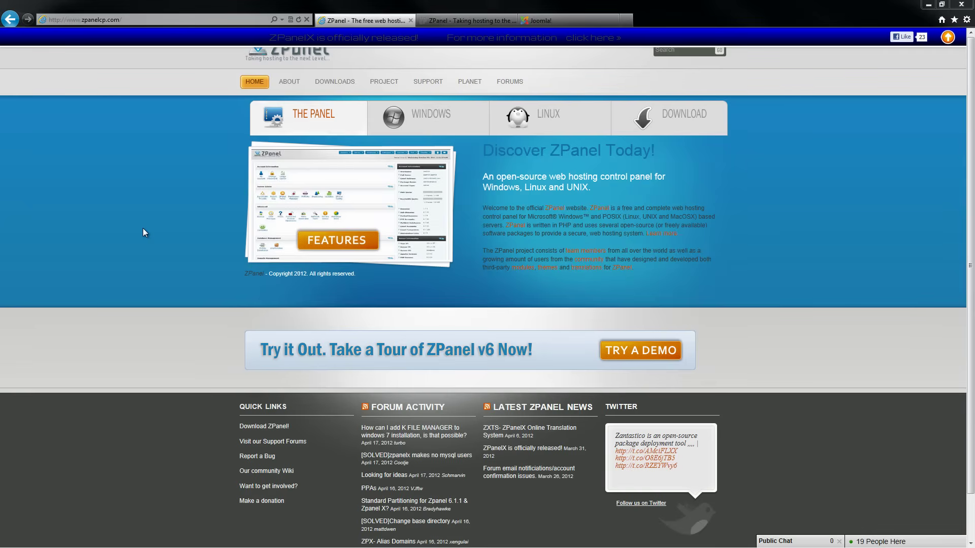
# Dismiss the site announcement bar and open the ZPanel community forum
pyautogui.click(950, 39)
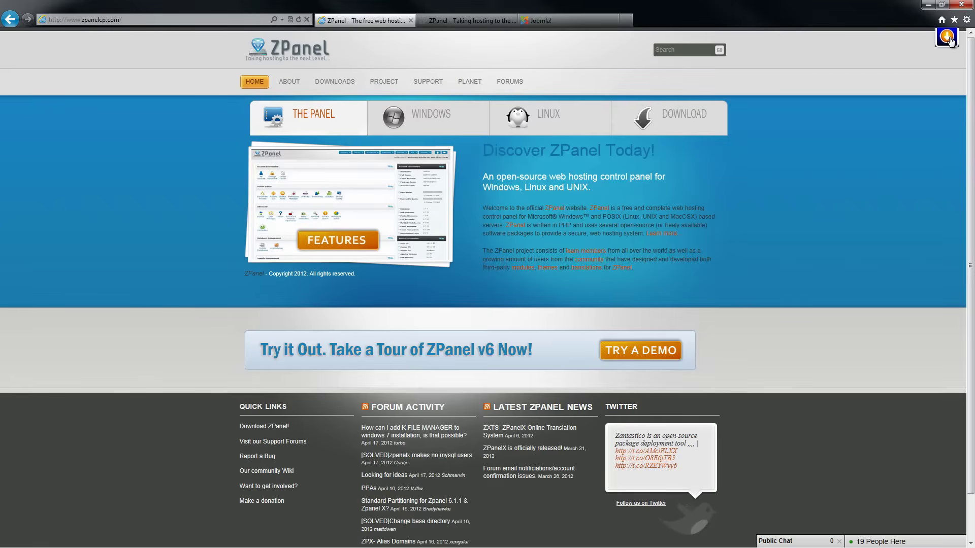
pyautogui.click(512, 84)
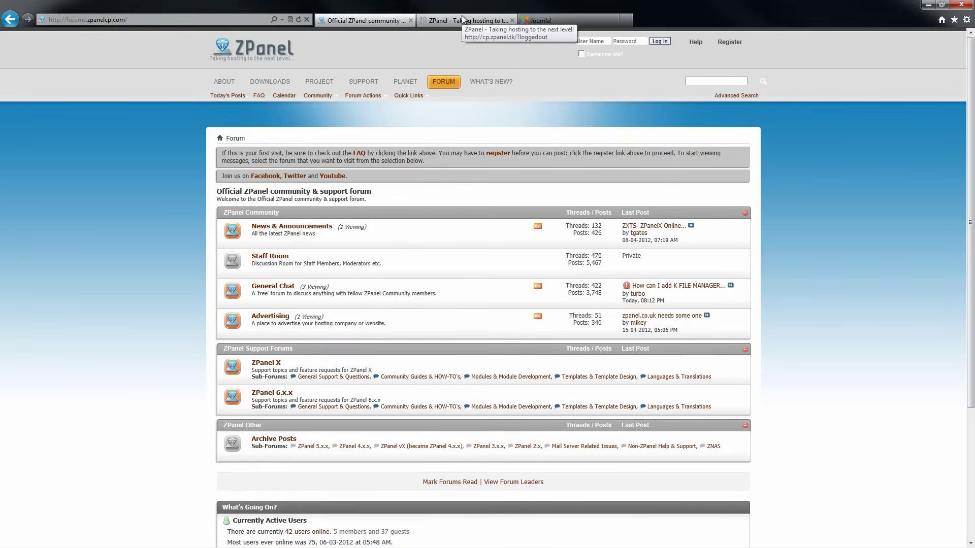
# On Joomla.org, go to the download page and locate the 2.5.4 Full Package
pyautogui.click(562, 22)
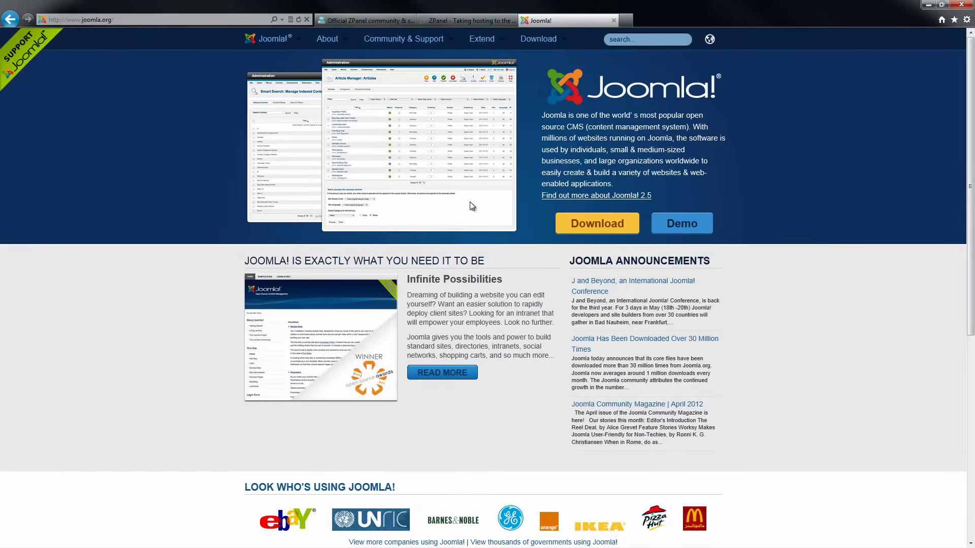
pyautogui.click(582, 226)
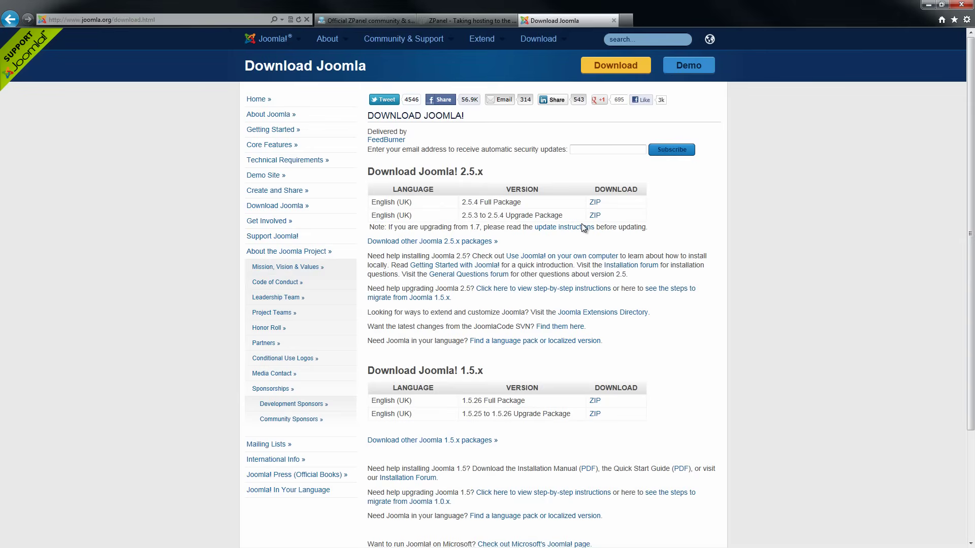
pyautogui.moveTo(461, 202); pyautogui.dragTo(526, 202)
# Try saving Joomla_2.5.4-Stable-Full_Package.zip to the desktop, keeping the existing copy and cancelling
pyautogui.click(596, 204)
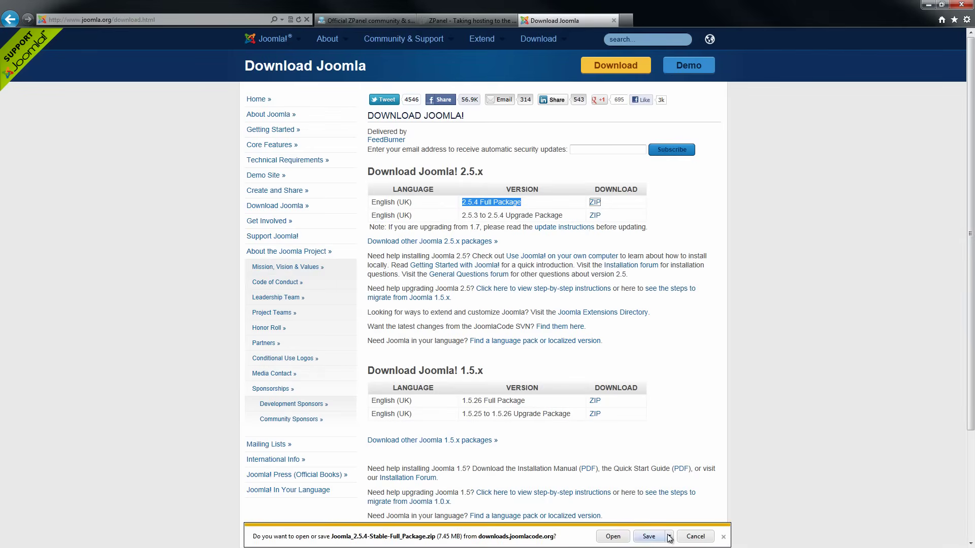
pyautogui.click(669, 537)
pyautogui.click(703, 525)
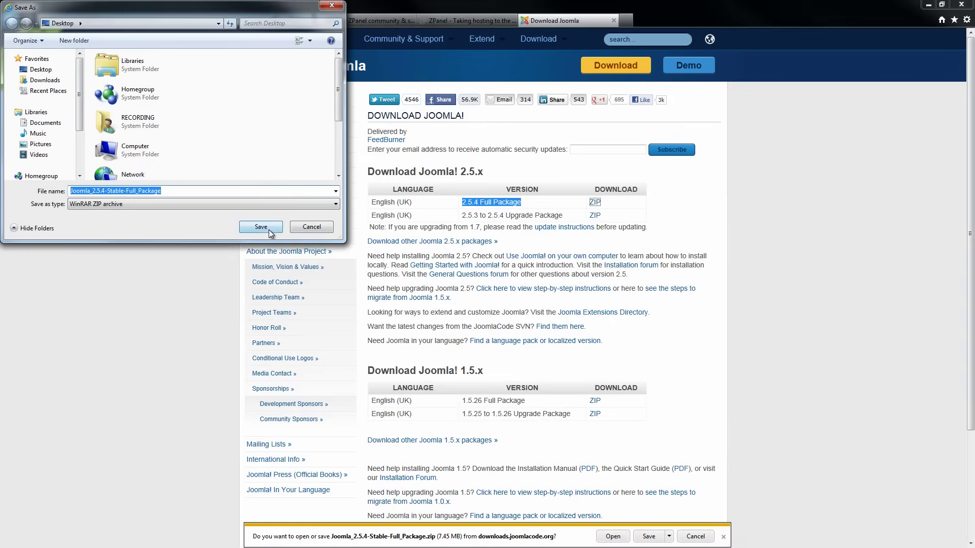
pyautogui.click(269, 228)
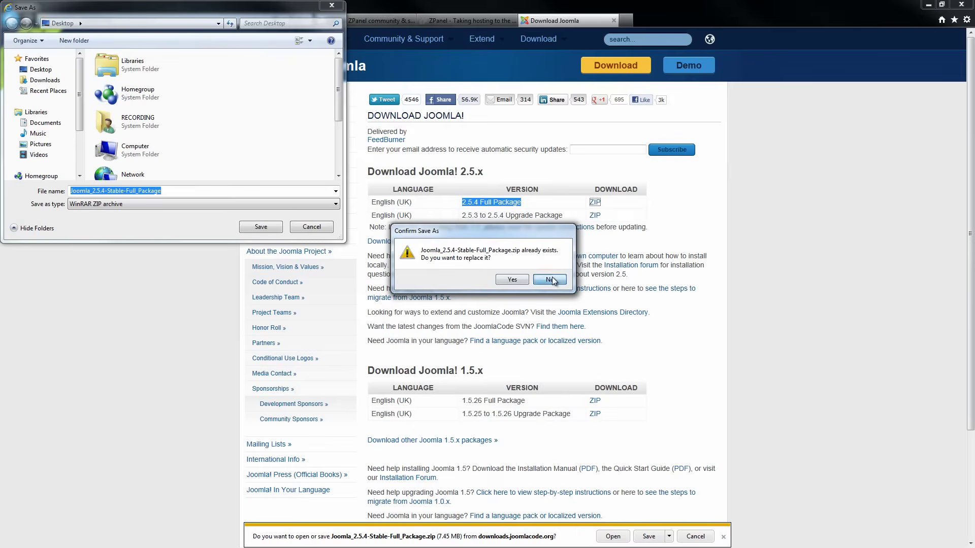
pyautogui.click(552, 279)
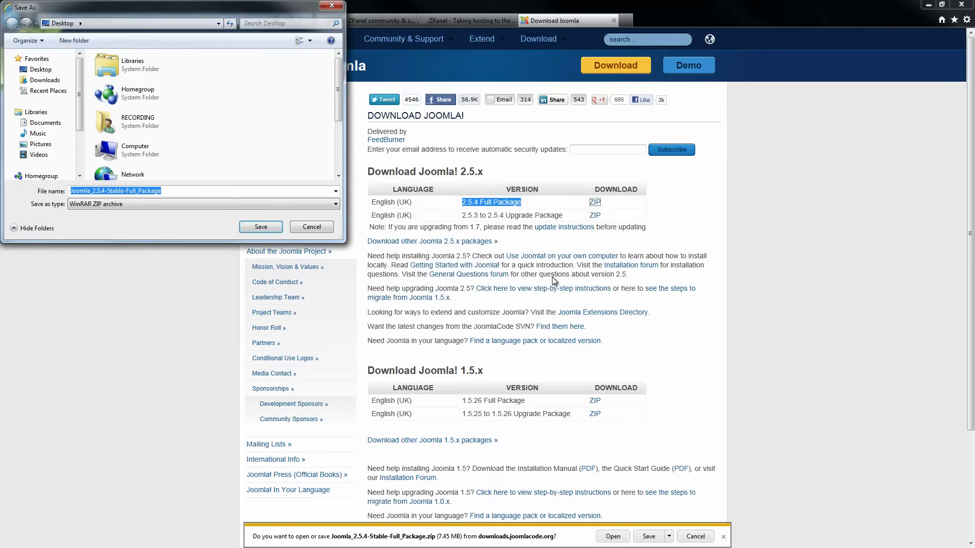
pyautogui.click(330, 231)
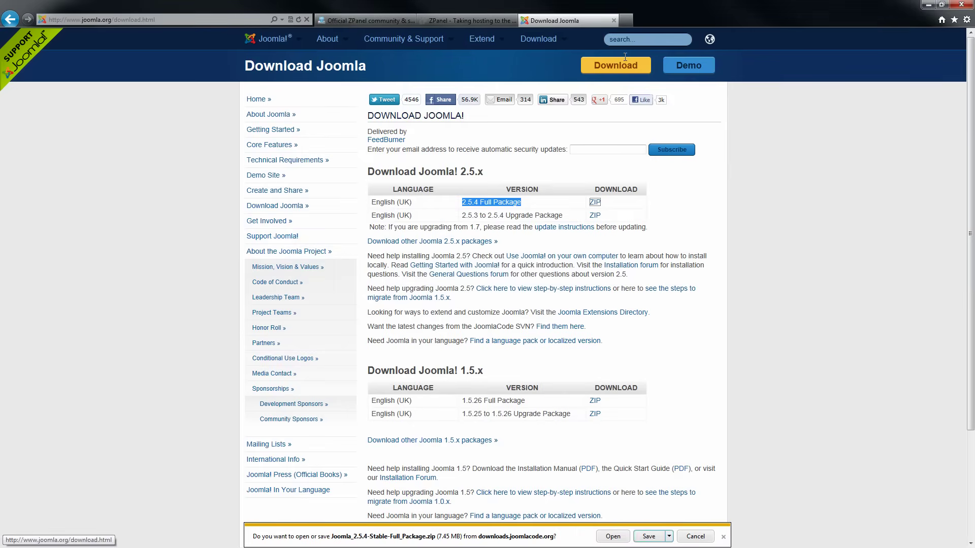
# Close the Joomla tab and log in to ZPanel with the admin username and saved password
pyautogui.click(613, 21)
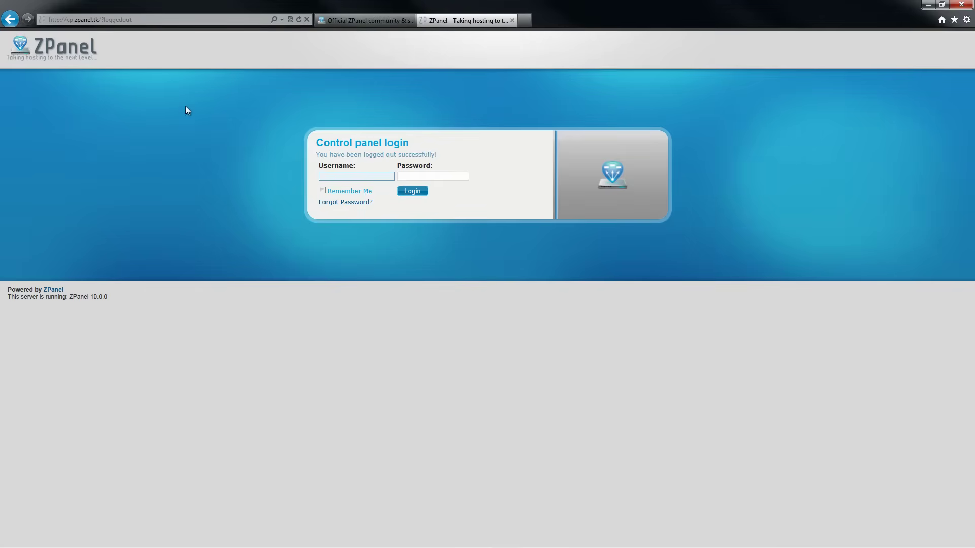
pyautogui.click(353, 176)
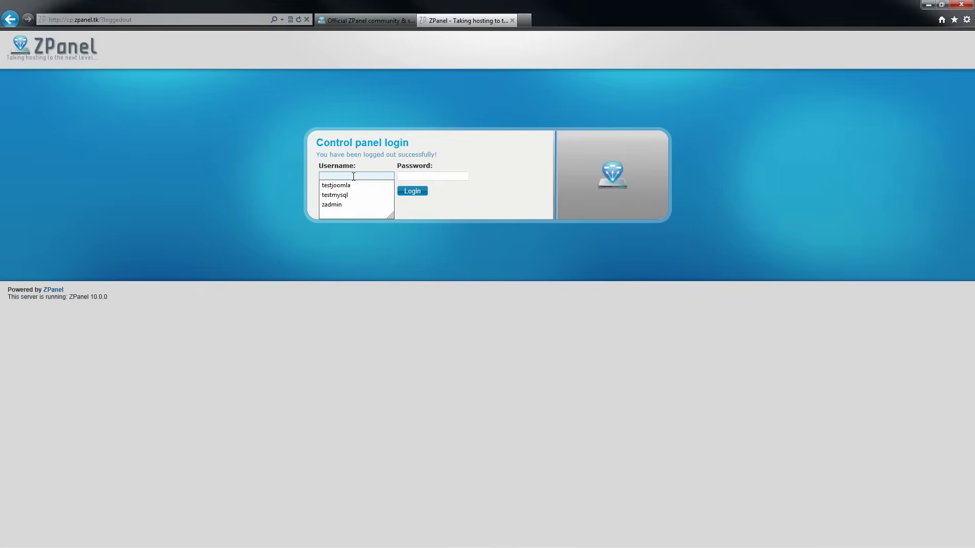
pyautogui.write('zadmi')
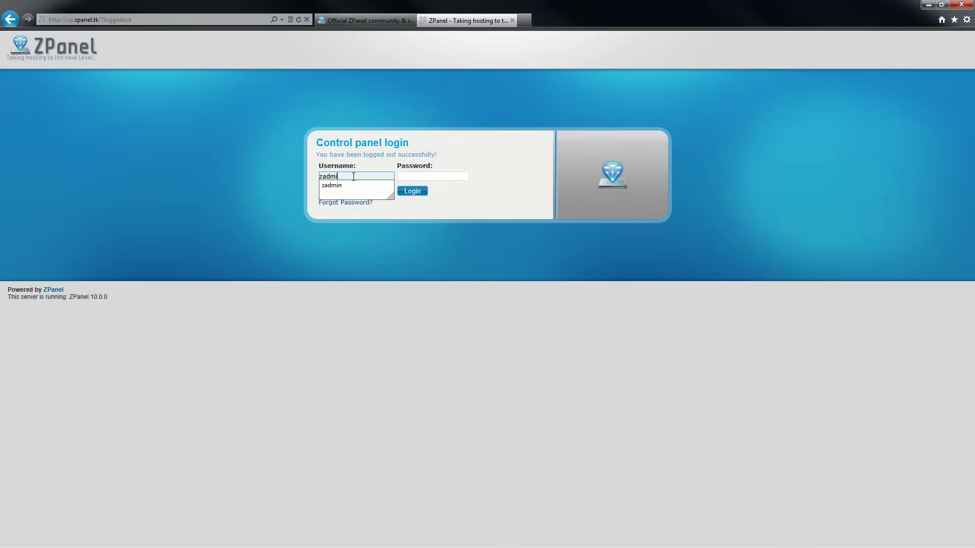
pyautogui.write('n')
pyautogui.press('Tab')
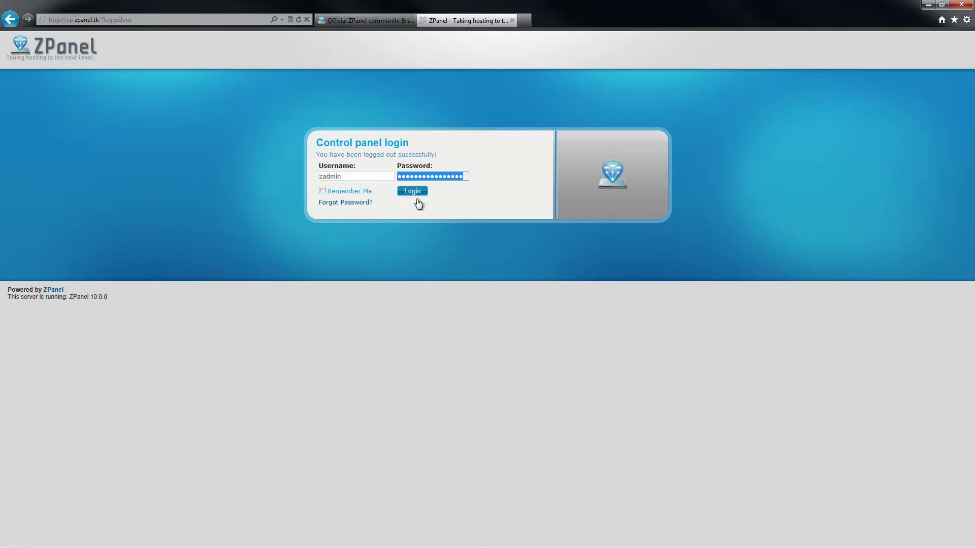
pyautogui.click(414, 198)
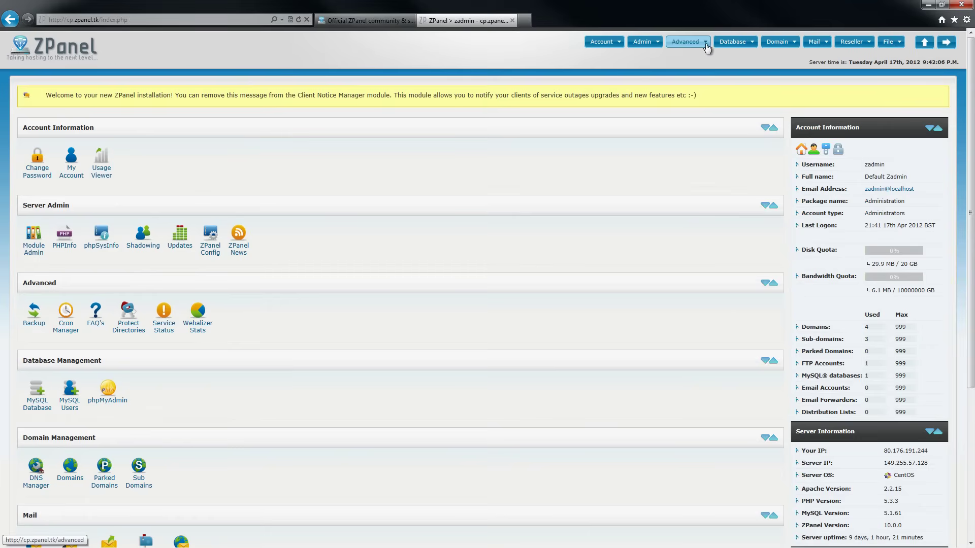
# Create a MySQL database named 'joomla', giving zadmin_joomla
pyautogui.click(743, 49)
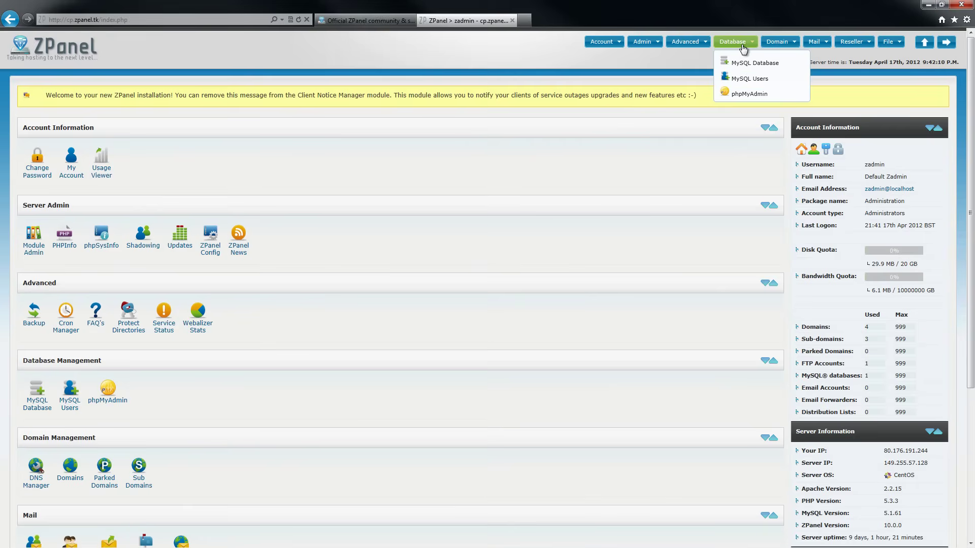
pyautogui.click(740, 61)
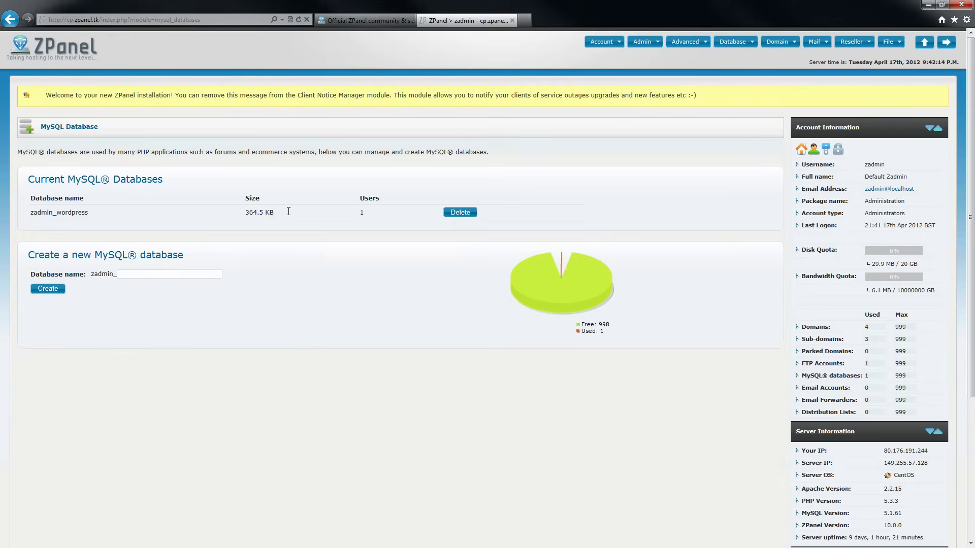
pyautogui.click(171, 273)
pyautogui.write('j')
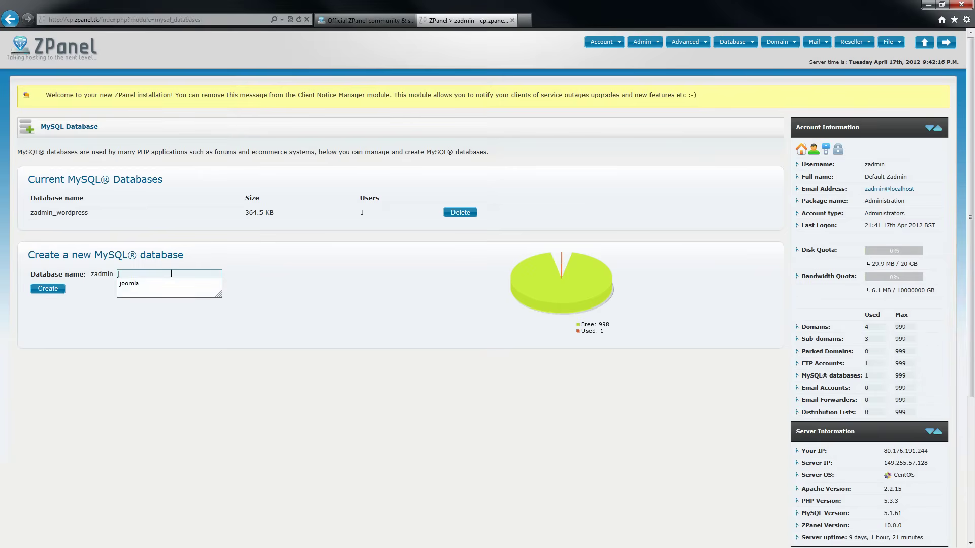
pyautogui.write('oomla')
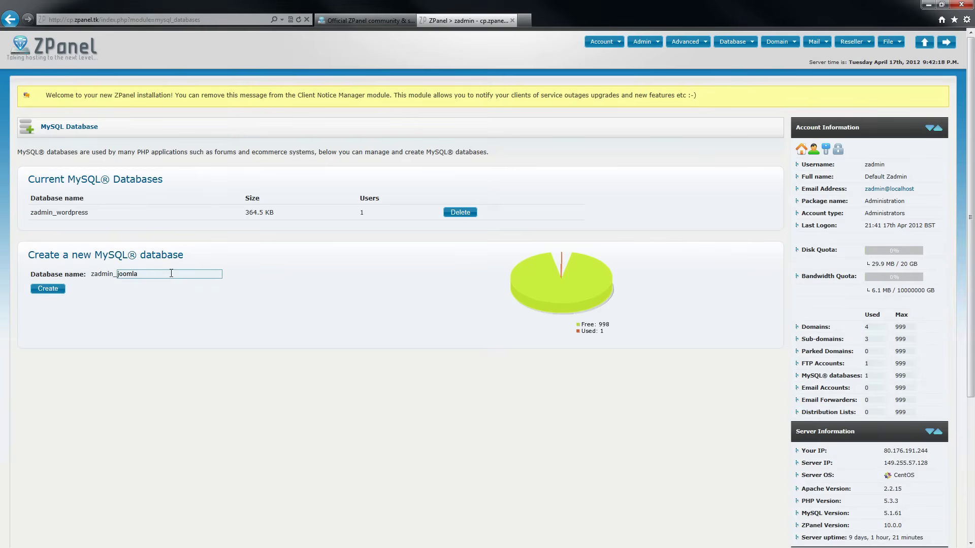
pyautogui.click(58, 290)
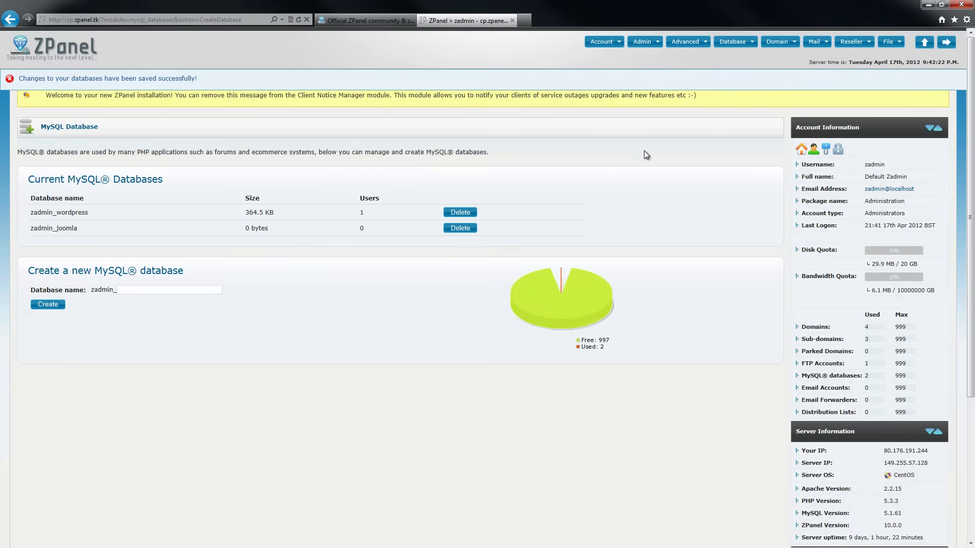
# Add MySQL user 'joomla' mapped to the zadmin_joomla database
pyautogui.click(741, 45)
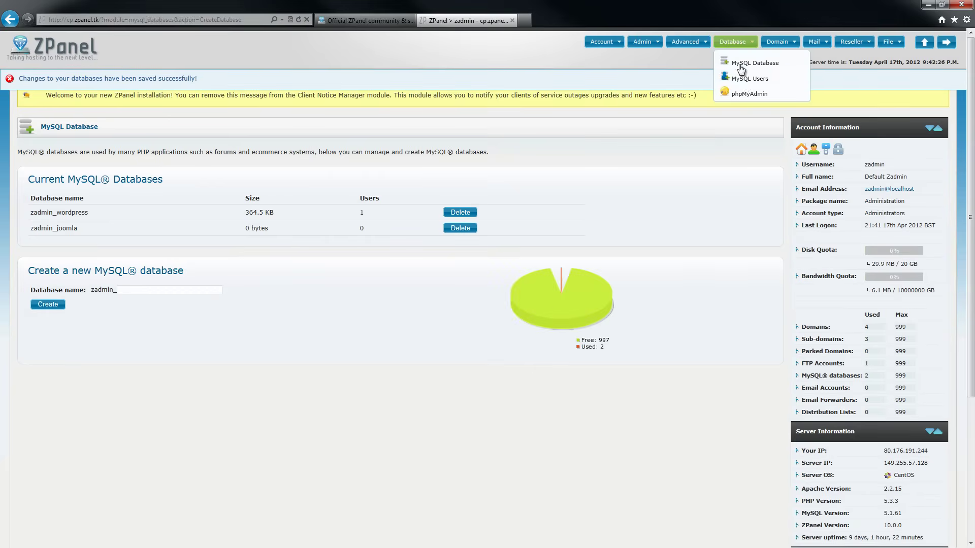
pyautogui.click(746, 79)
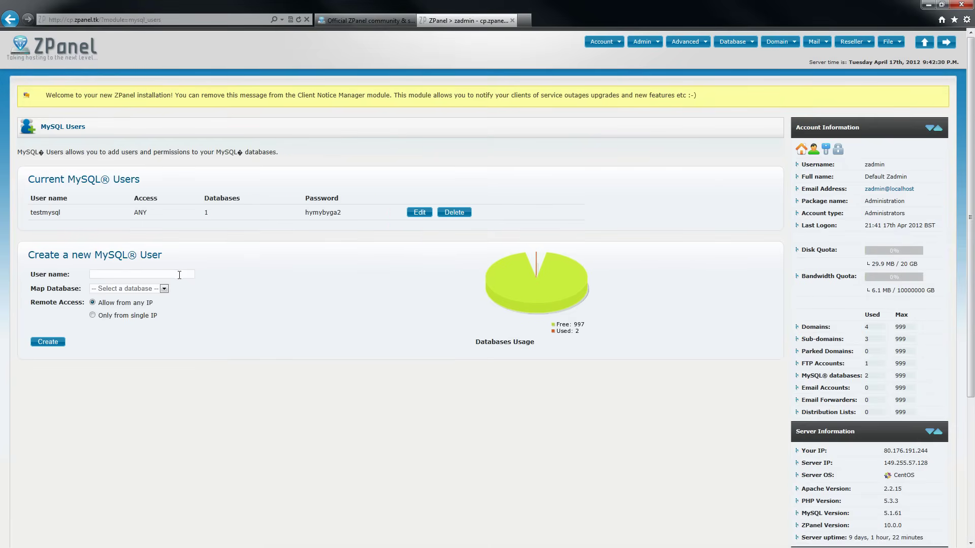
pyautogui.click(179, 275)
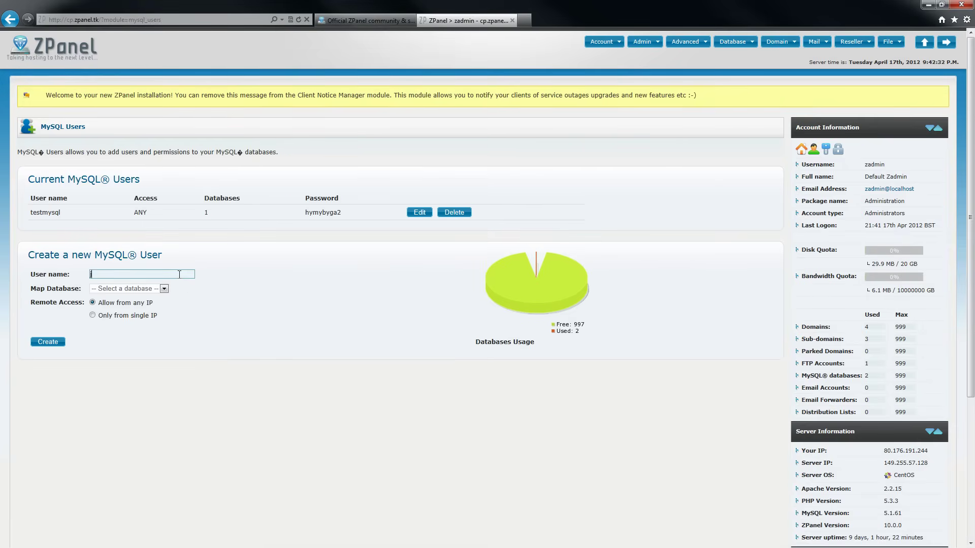
pyautogui.write('joomla')
pyautogui.click(163, 290)
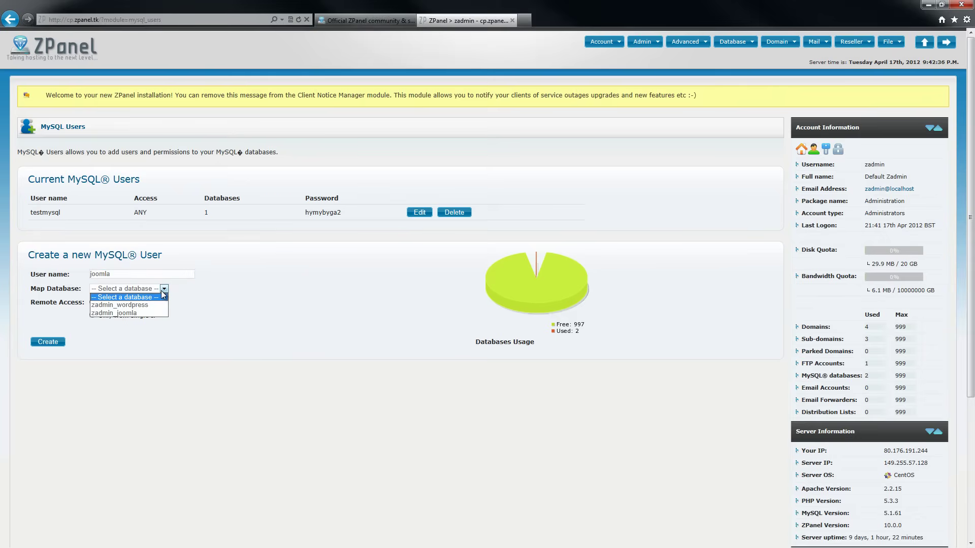
pyautogui.click(148, 313)
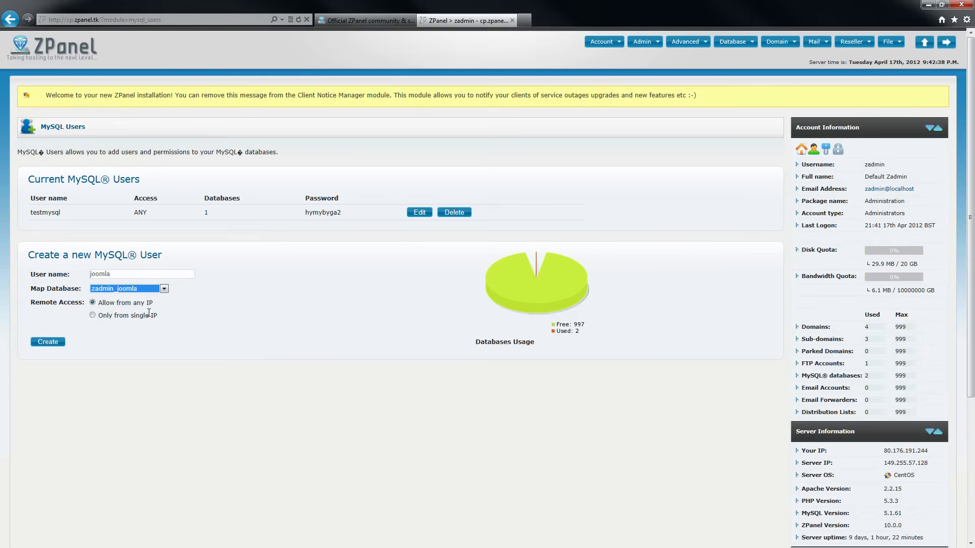
pyautogui.click(53, 343)
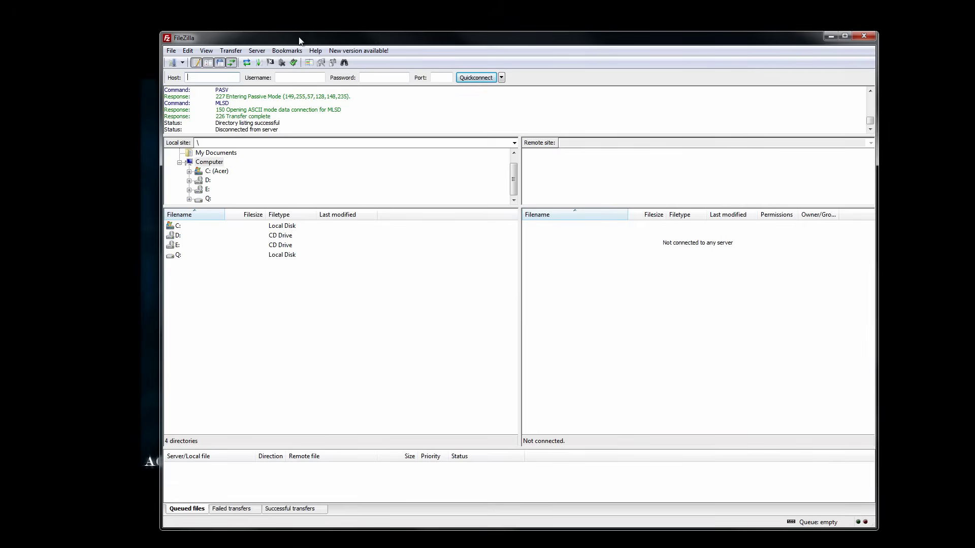
# Connect FileZilla to the saved TEST site and browse to /public_html/joomla_biic_co_cc
pyautogui.moveTo(317, 40); pyautogui.dragTo(399, 30)
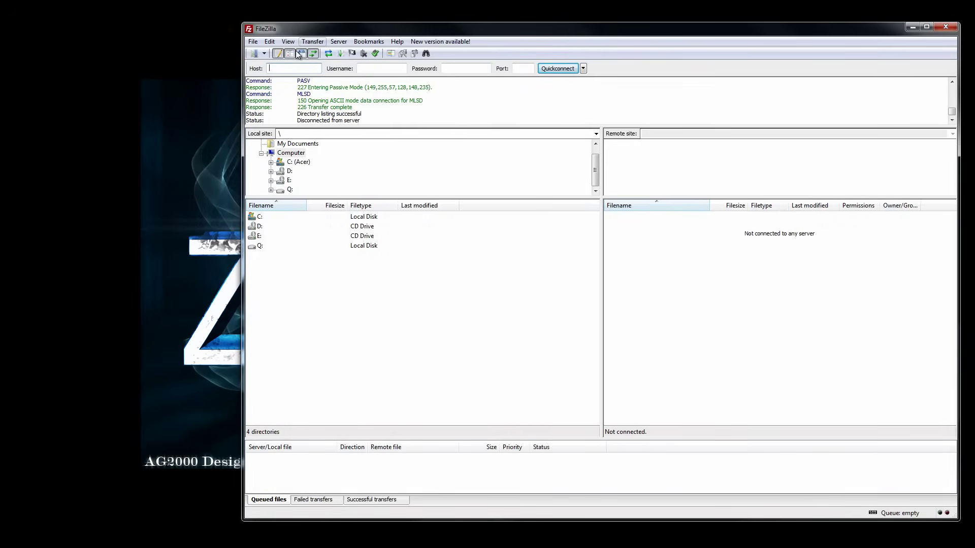
pyautogui.click(255, 53)
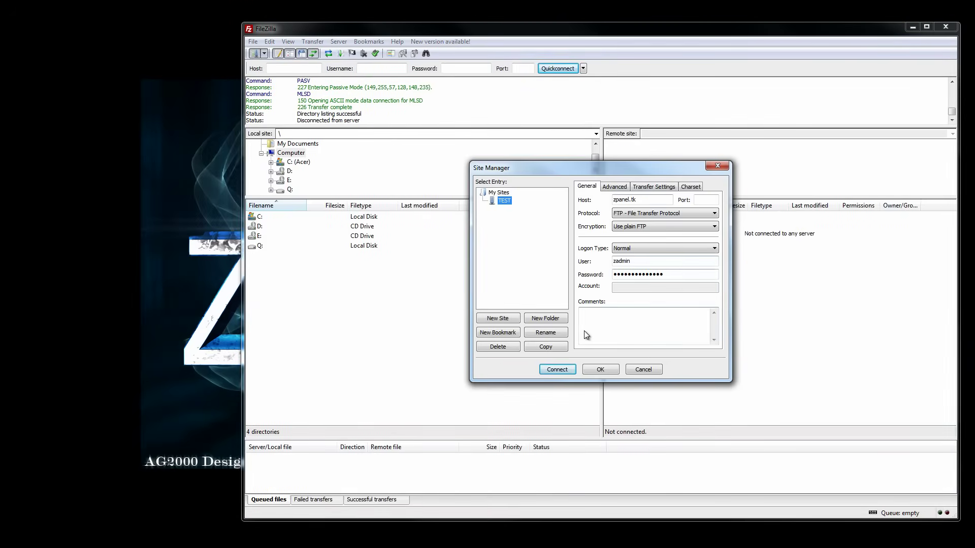
pyautogui.click(557, 369)
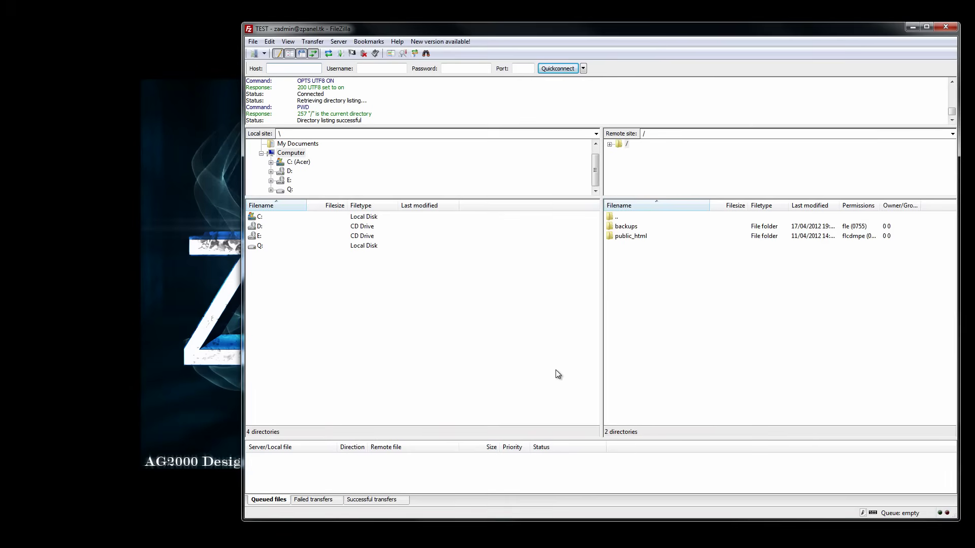
pyautogui.doubleClick(638, 236)
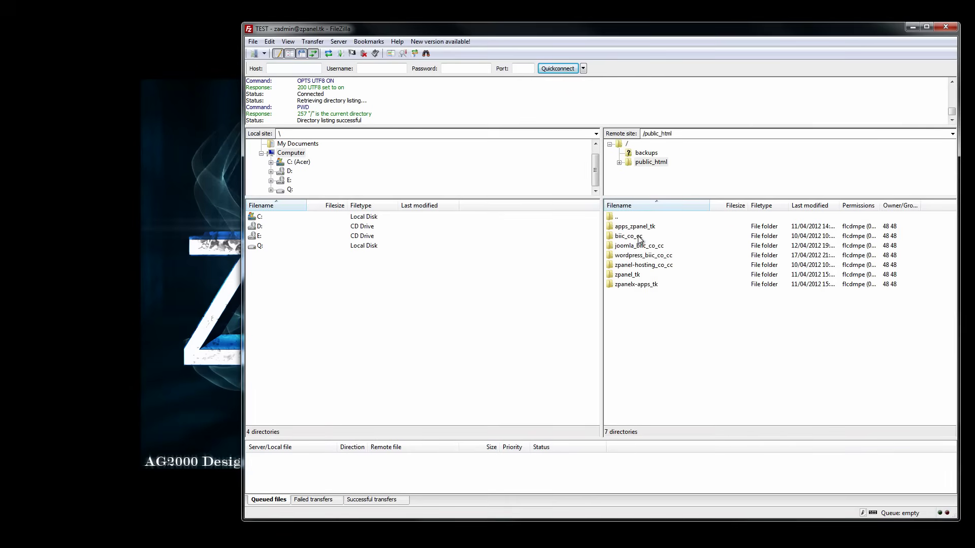
pyautogui.doubleClick(626, 247)
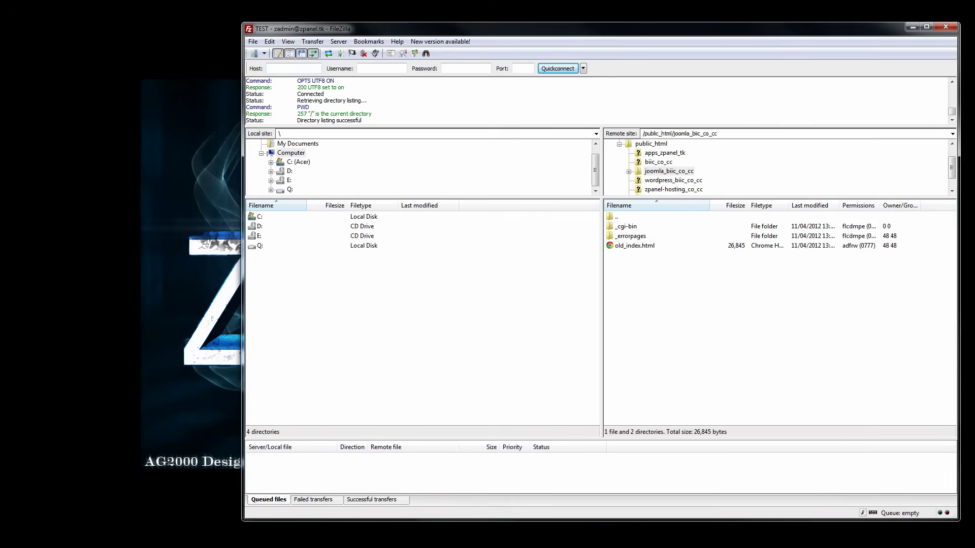
pyautogui.click(140, 120)
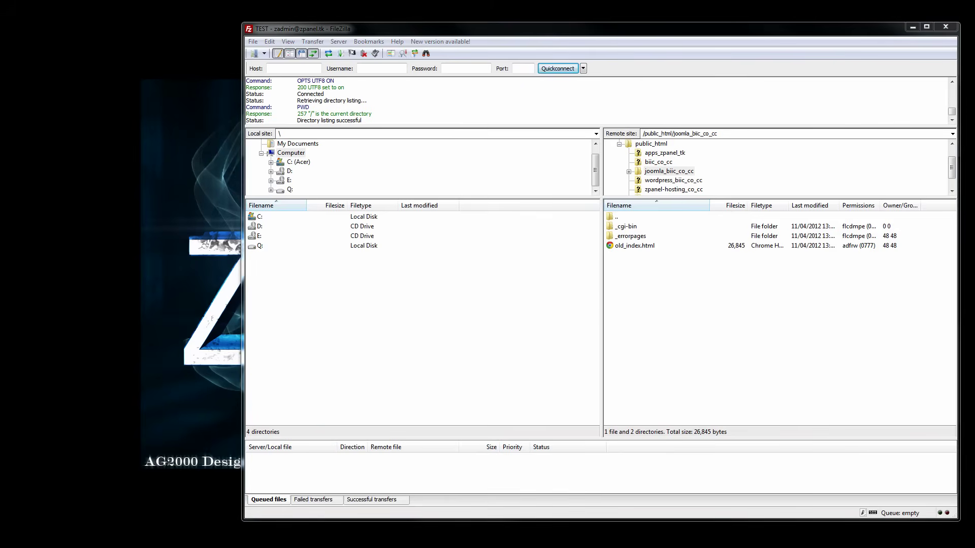
# Open the local joomla folder and select all of its files and folders
pyautogui.doubleClick(121, 152)
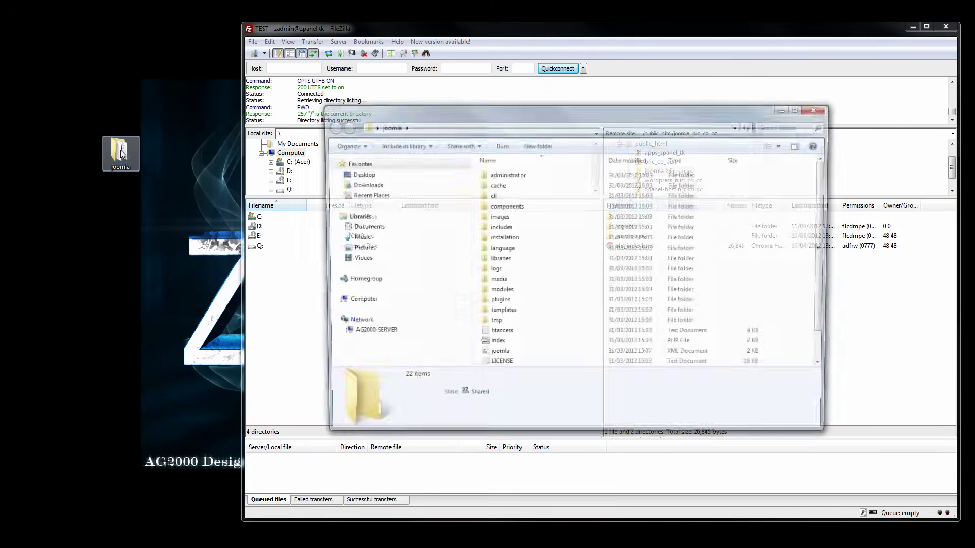
pyautogui.moveTo(496, 120); pyautogui.dragTo(223, 92)
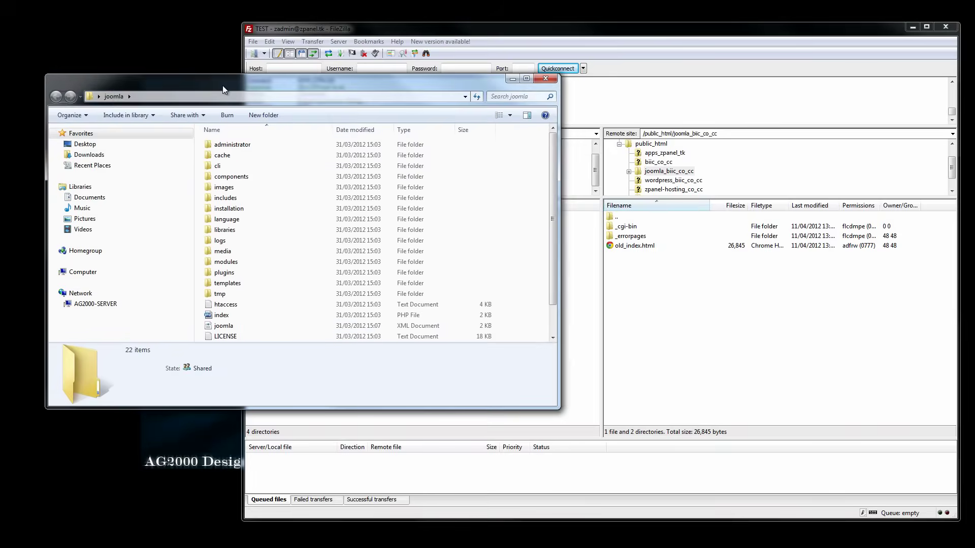
pyautogui.click(259, 146)
pyautogui.hotkey('shift', 'Down')
pyautogui.hotkey('shift', 'Down')
pyautogui.hotkey('shift', 'Down')
pyautogui.hotkey('shift', 'Down')
pyautogui.hotkey('shift', 'Down')
pyautogui.hotkey('shift', 'Down')
pyautogui.hotkey('shift', 'Down')
pyautogui.hotkey('shift', 'Down')
pyautogui.hotkey('shift', 'Down')
pyautogui.hotkey('shift', 'Down')
pyautogui.hotkey('shift', 'Down')
pyautogui.hotkey('shift', 'Down')
pyautogui.hotkey('shift', 'Down')
pyautogui.hotkey('shift', 'Down')
pyautogui.hotkey('shift', 'Down')
pyautogui.hotkey('shift', 'Down')
pyautogui.hotkey('shift', 'Down')
pyautogui.hotkey('shift', 'Down')
pyautogui.hotkey('shift', 'Down')
pyautogui.hotkey('shift', 'Down')
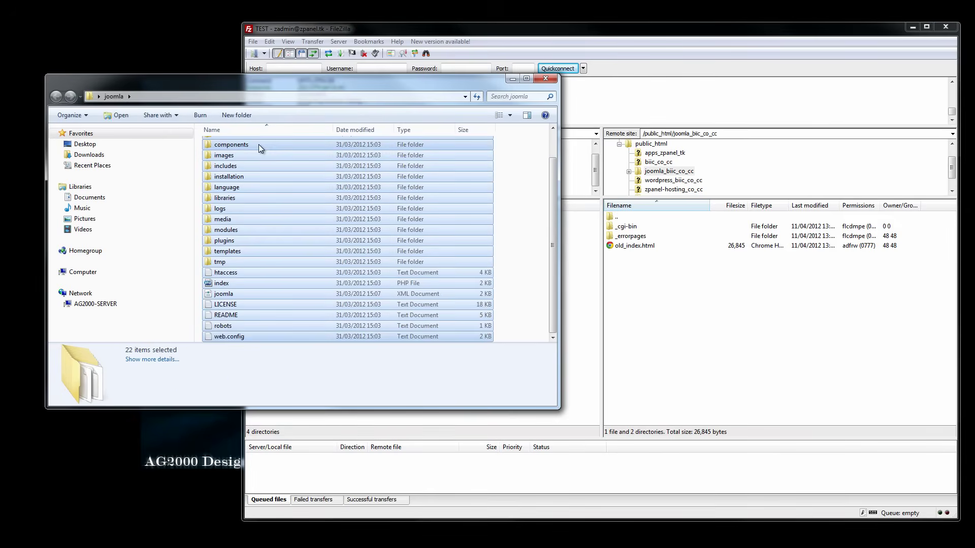
# Upload the selection into the remote joomla_biic_co_cc folder, then disconnect from the server
pyautogui.moveTo(258, 144); pyautogui.dragTo(688, 350)
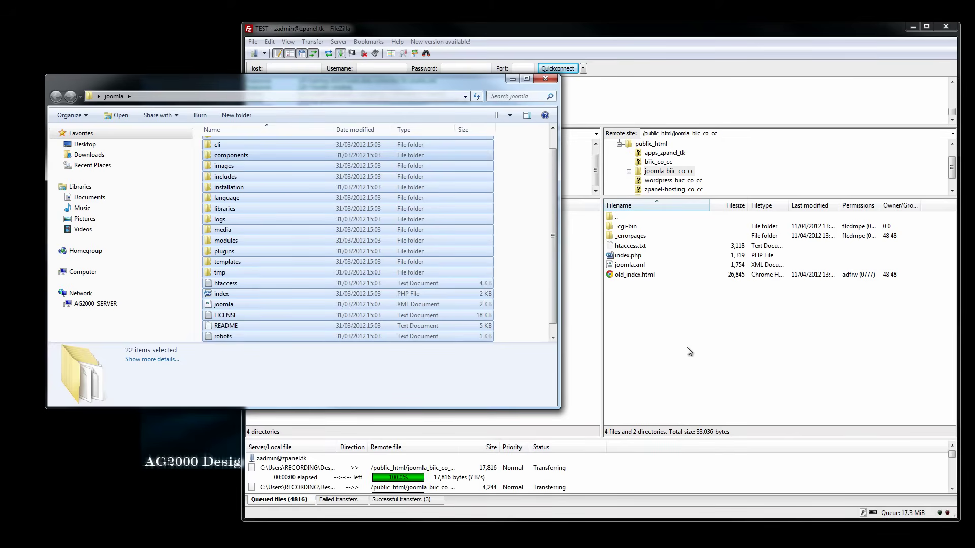
pyautogui.click(512, 79)
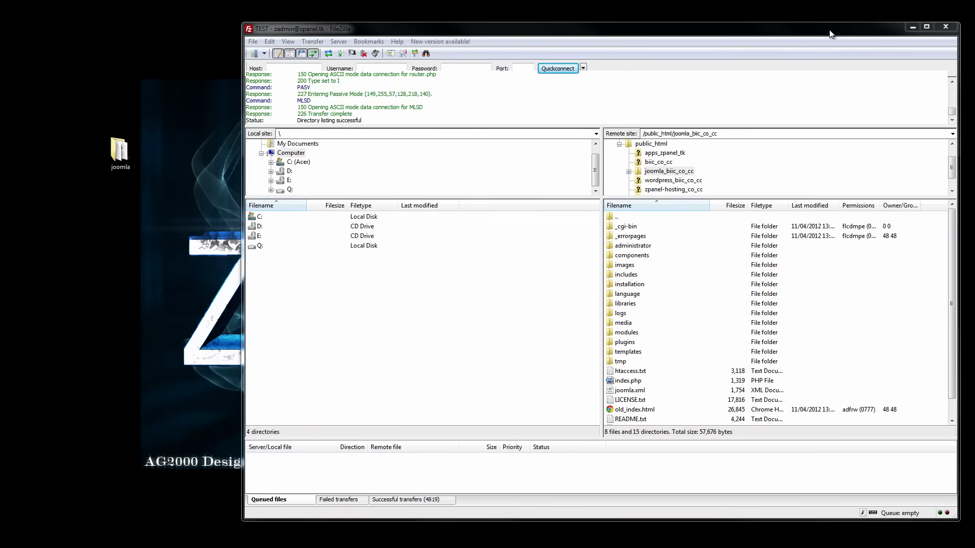
pyautogui.moveTo(831, 31); pyautogui.dragTo(718, 40)
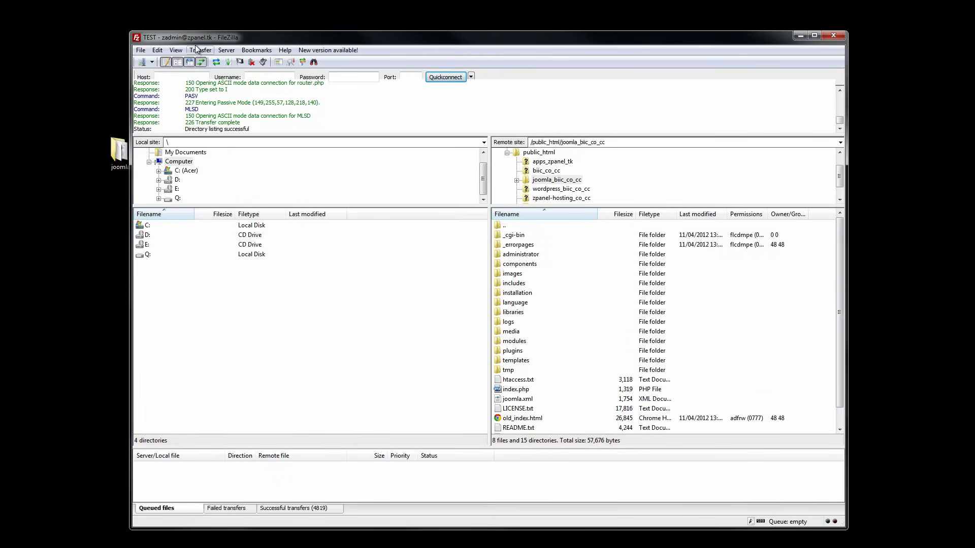
pyautogui.click(250, 61)
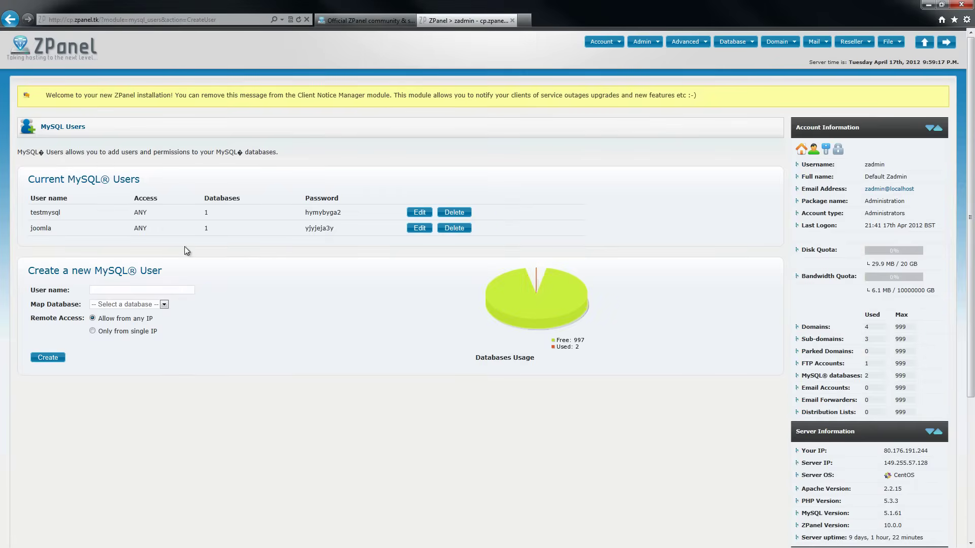
# Check the zadmin_joomla database and joomla user in ZPanel, then return to the Joomla installer
pyautogui.click(81, 61)
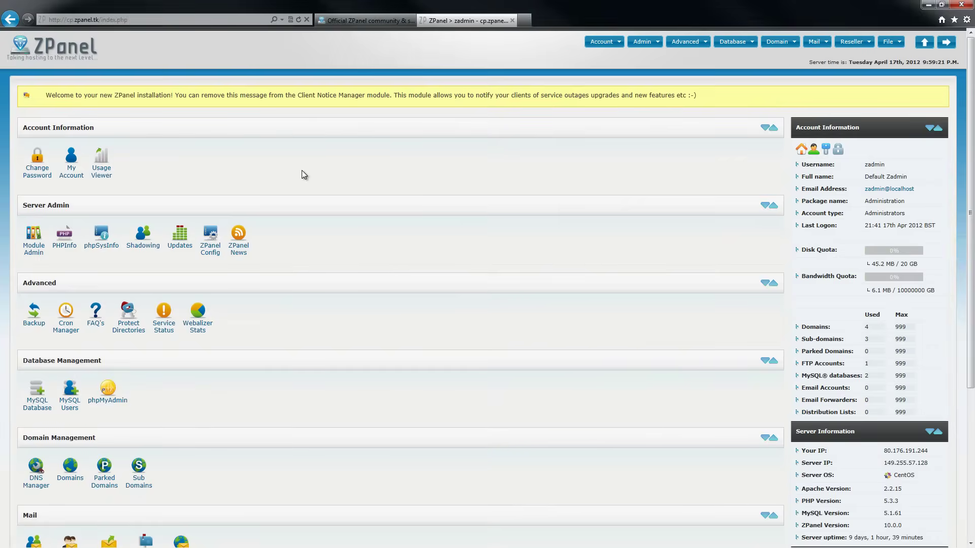
pyautogui.moveTo(971, 260); pyautogui.dragTo(970, 441)
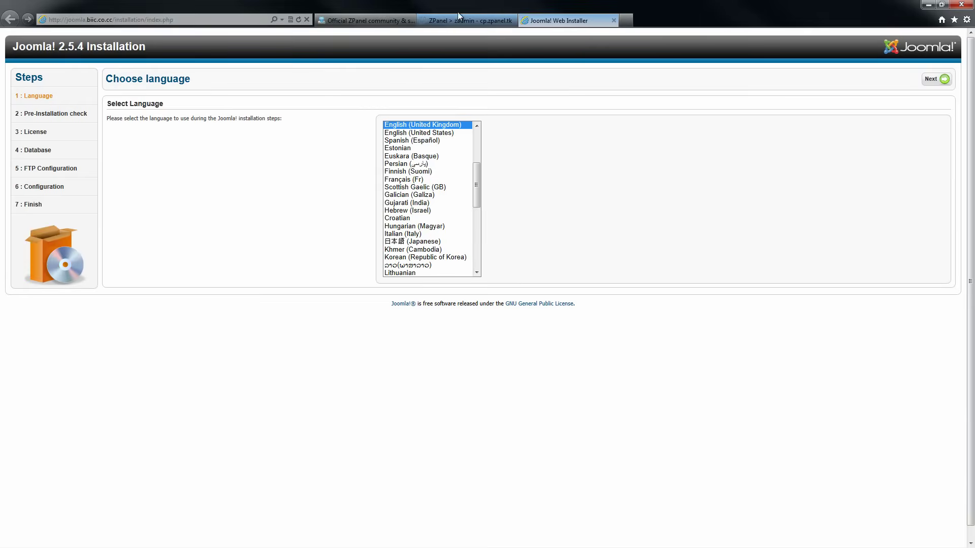
pyautogui.click(458, 19)
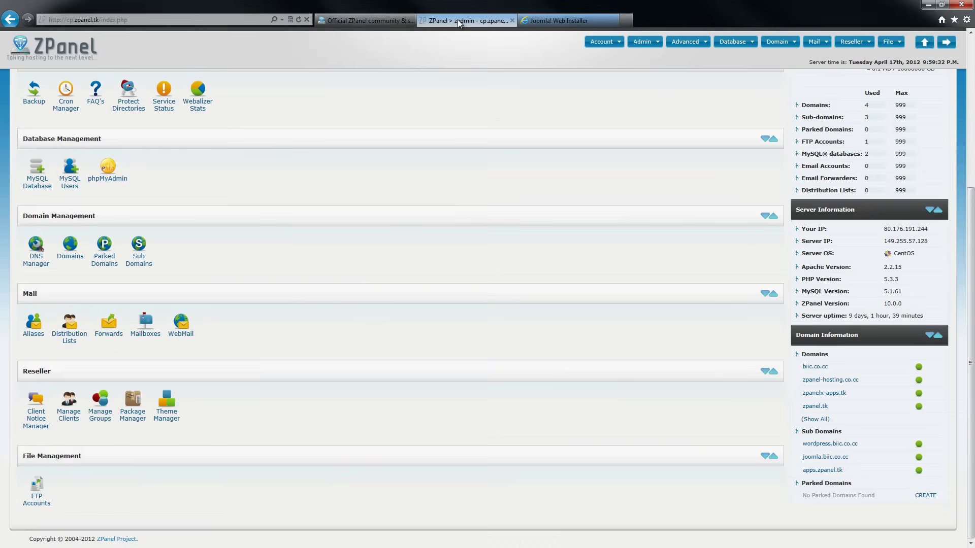
pyautogui.click(44, 189)
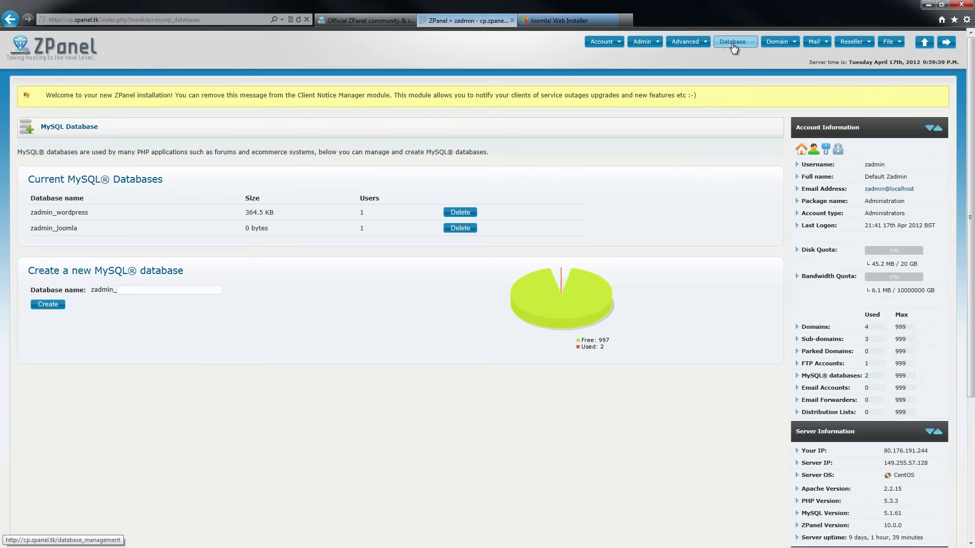
pyautogui.moveTo(733, 47)
pyautogui.click(734, 79)
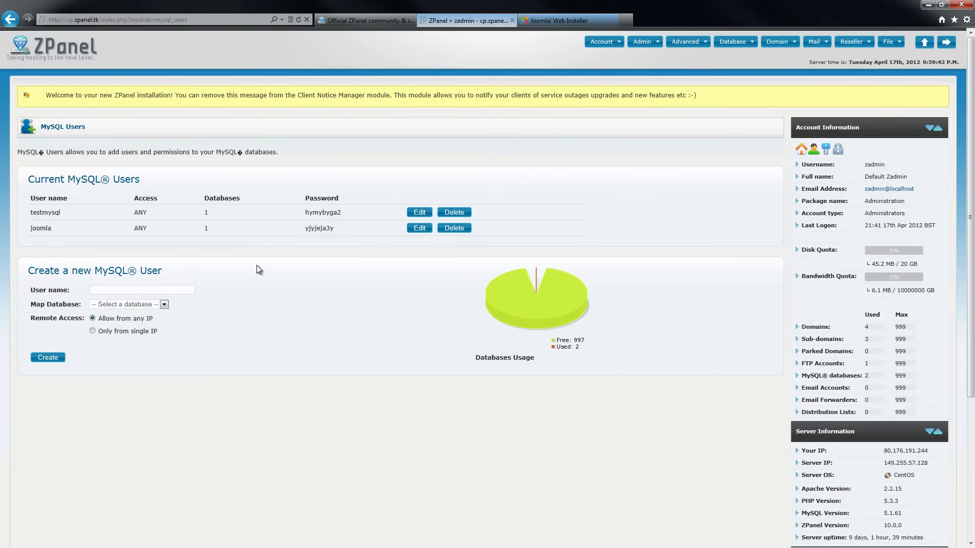
pyautogui.click(552, 17)
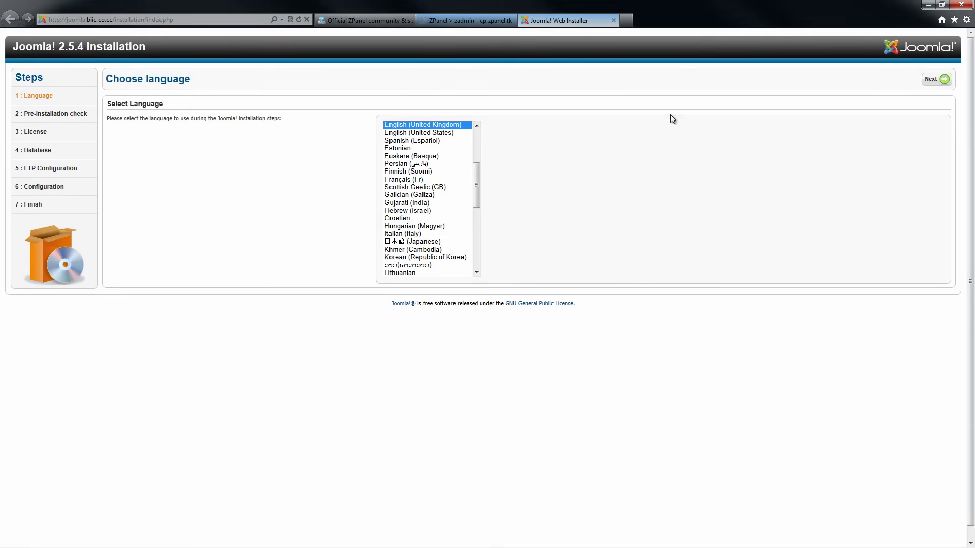
# Advance through Choose language, Pre-Installation Check and License to Database Configuration
pyautogui.click(937, 82)
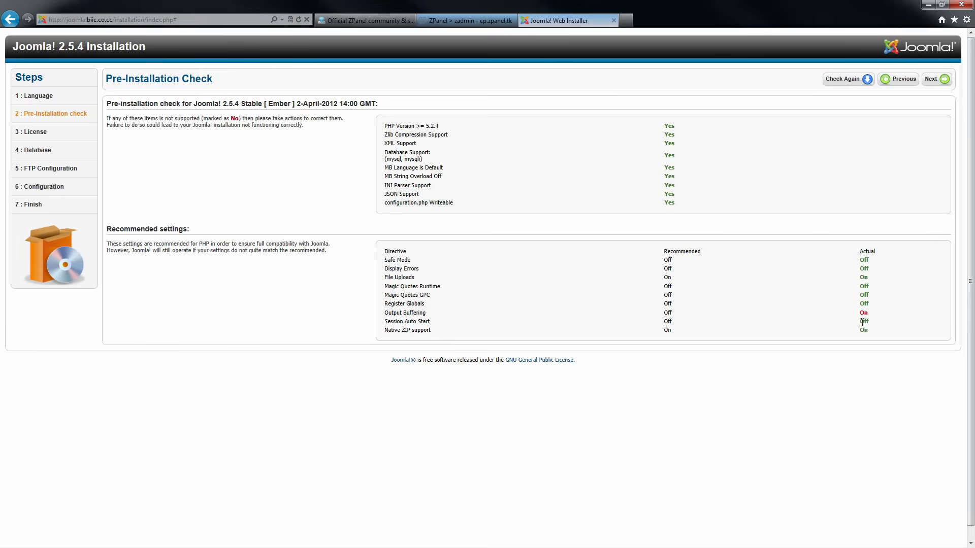
pyautogui.click(940, 81)
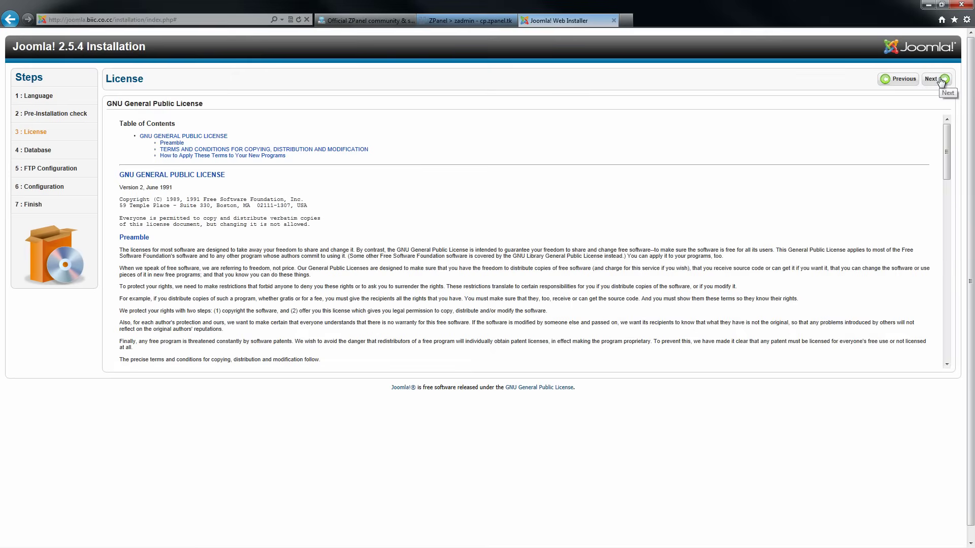
pyautogui.moveTo(947, 157)
pyautogui.mouseDown()
pyautogui.moveTo(943, 263)
pyautogui.moveTo(945, 147)
pyautogui.mouseUp()
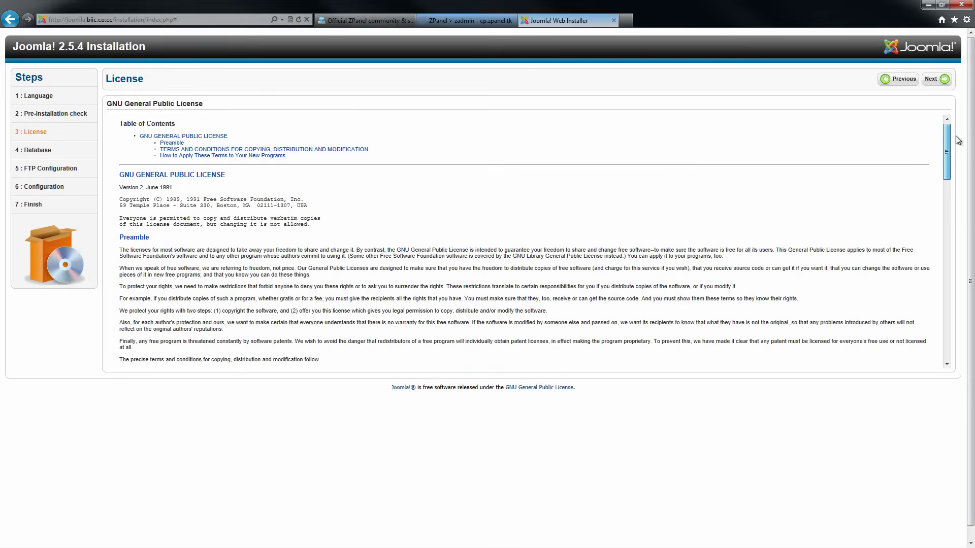
pyautogui.click(937, 84)
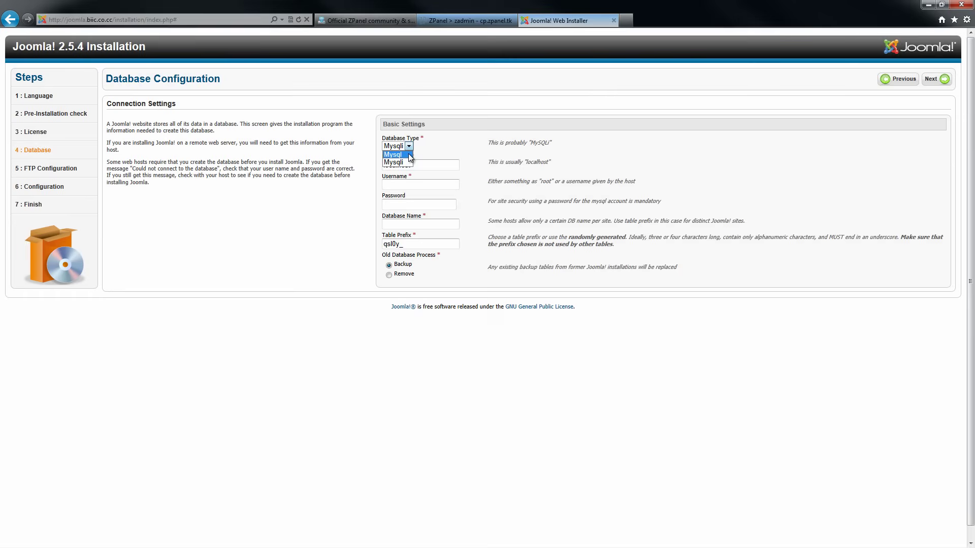
# Set the database type to Mysql and copy the joomla user's password from ZPanel
pyautogui.click(406, 154)
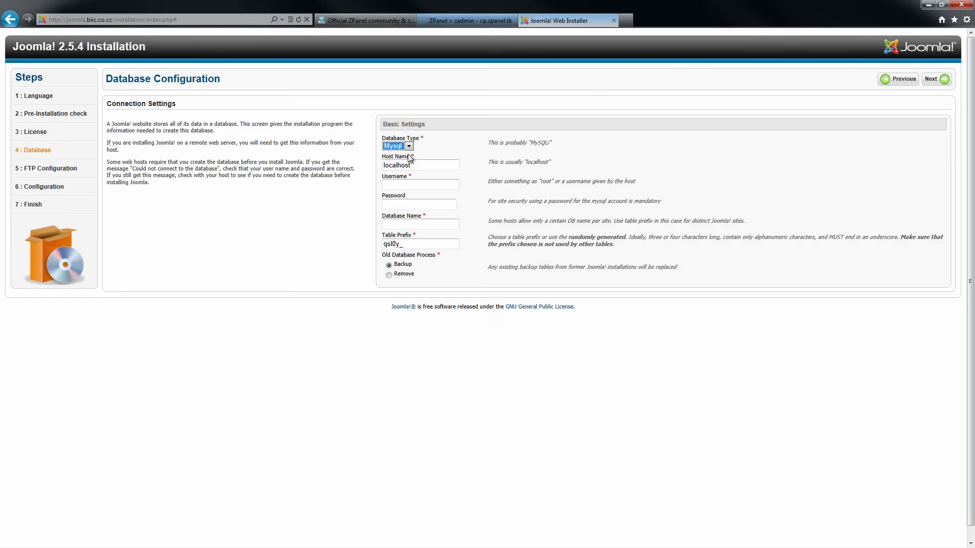
pyautogui.click(412, 183)
pyautogui.click(465, 22)
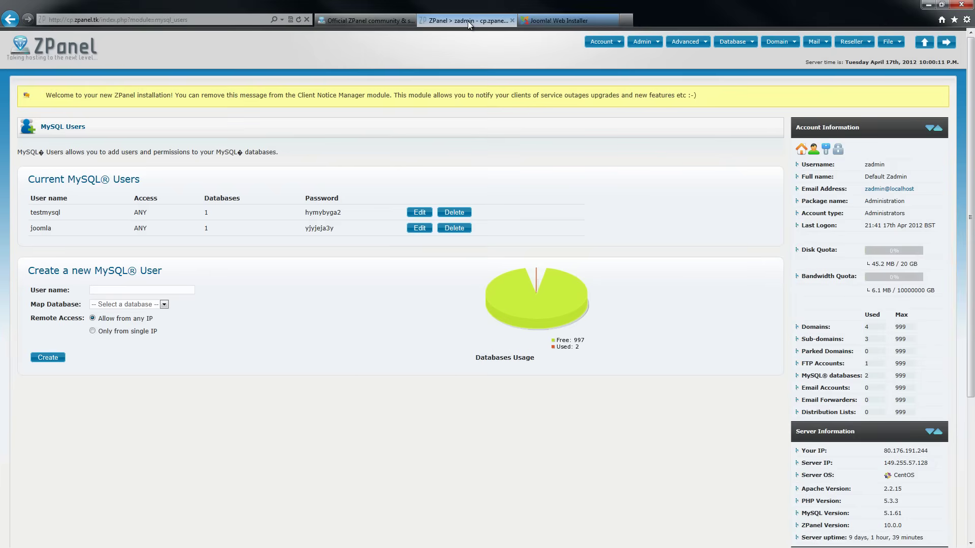
pyautogui.click(565, 21)
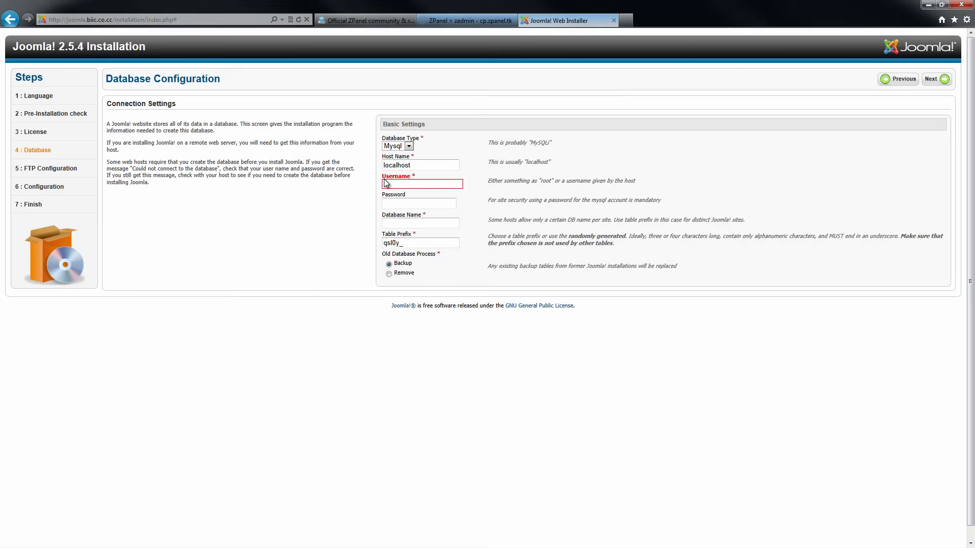
pyautogui.click(481, 19)
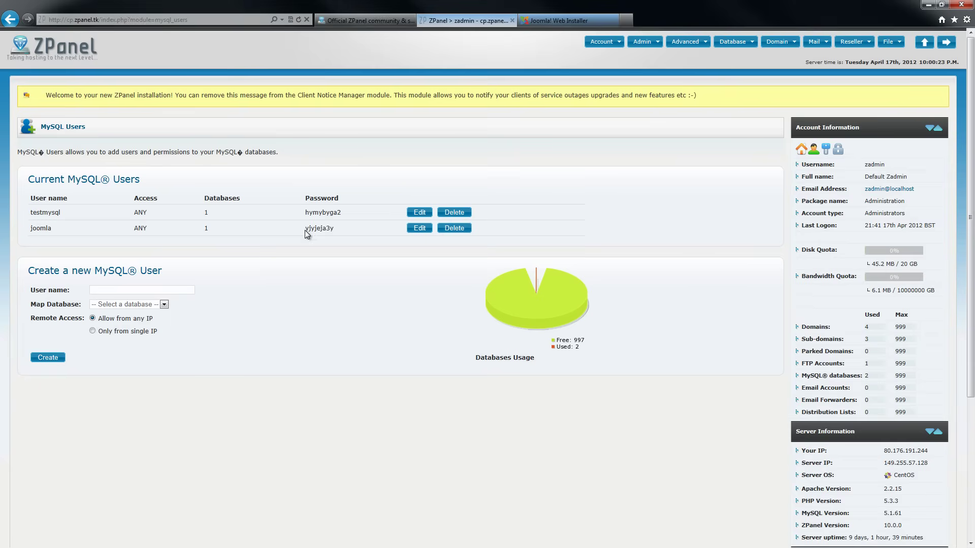
pyautogui.moveTo(306, 229); pyautogui.dragTo(337, 230)
pyautogui.rightClick(329, 228)
pyautogui.click(357, 246)
pyautogui.click(564, 21)
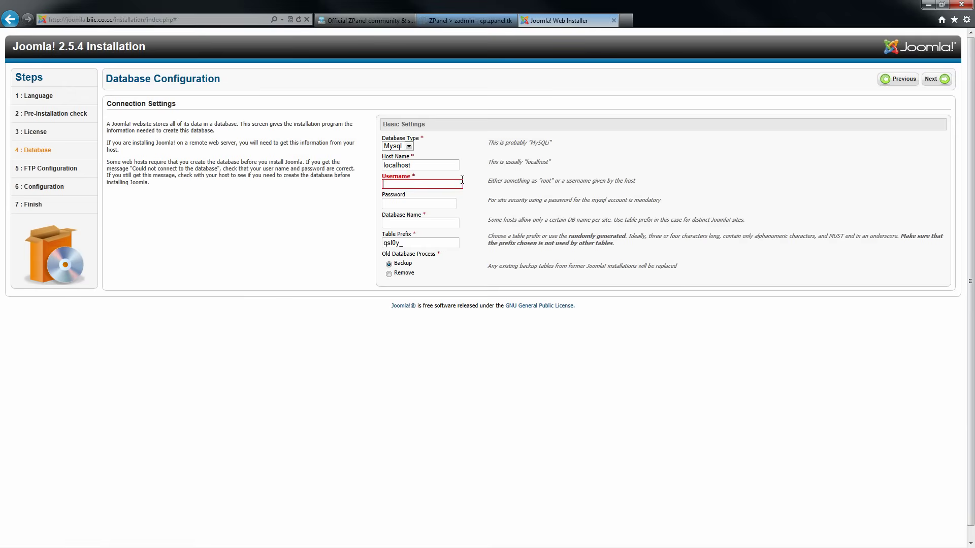
# Enter joomla as the database username and paste the copied password
pyautogui.write('joomla')
pyautogui.press('Tab')
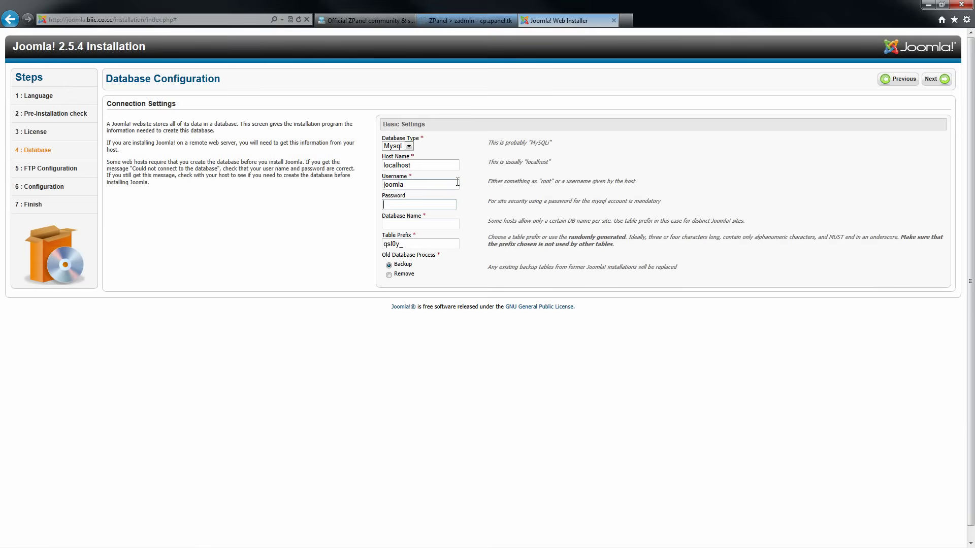
pyautogui.hotkey('ctrl', 'v')
pyautogui.press('Tab')
# Copy zadmin_joomla from ZPanel, paste it as the database name, and submit the settings
pyautogui.click(457, 22)
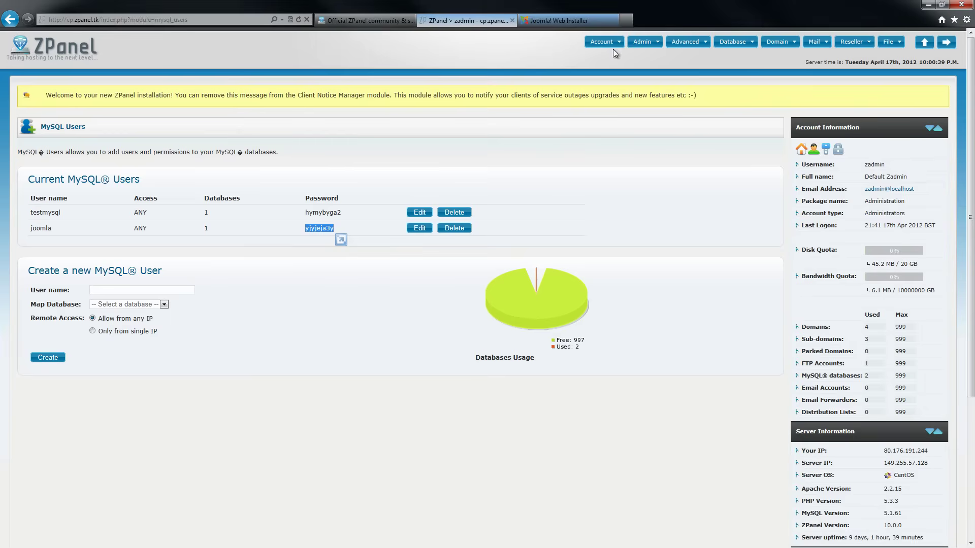
pyautogui.click(734, 42)
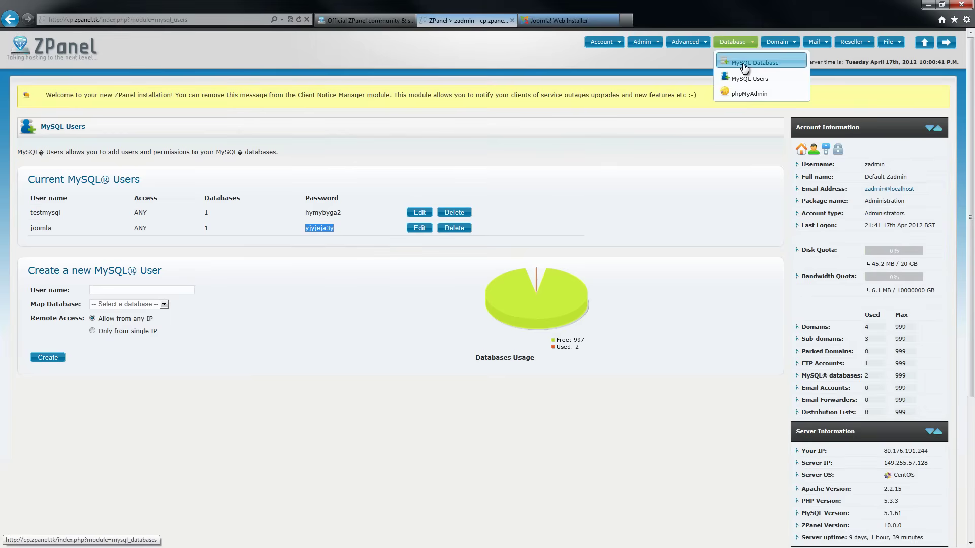
pyautogui.click(744, 65)
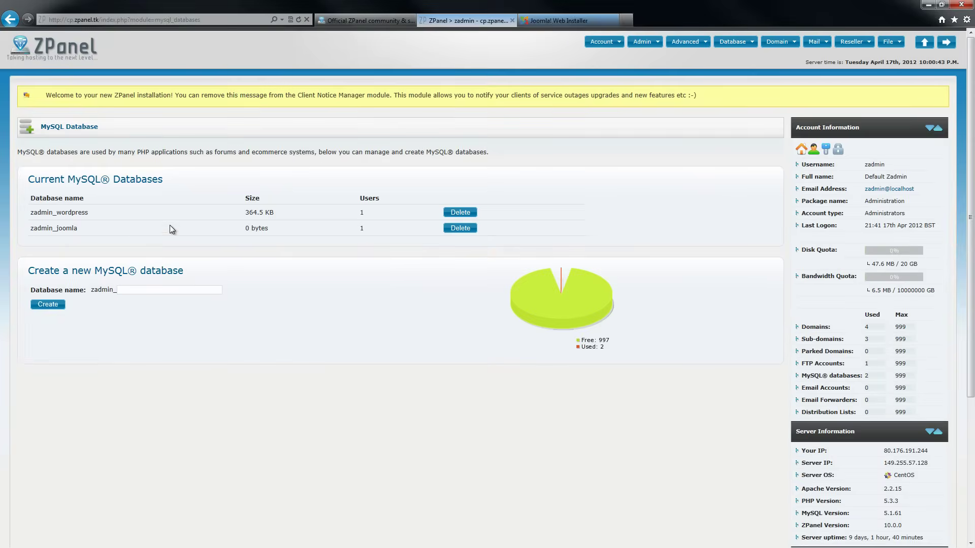
pyautogui.rightClick(39, 228)
pyautogui.click(65, 245)
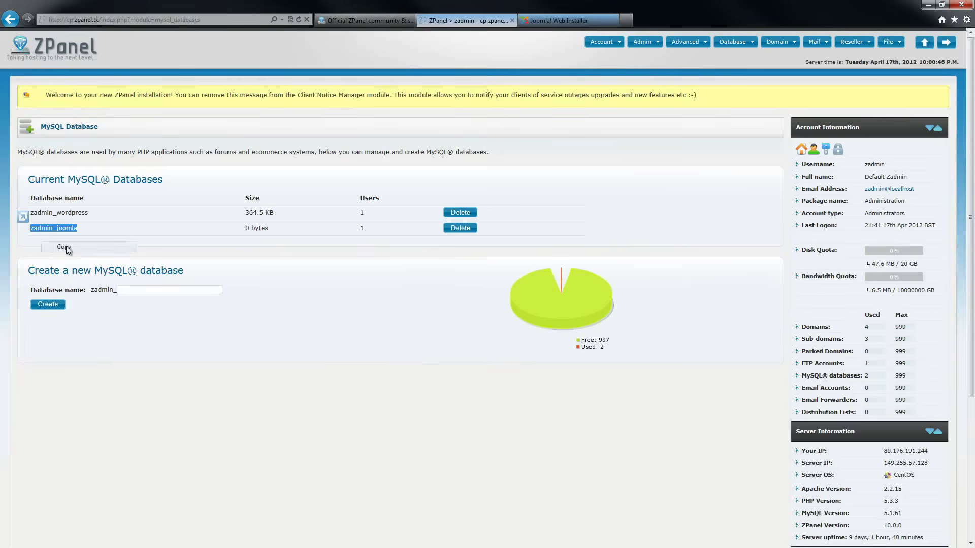
pyautogui.click(565, 19)
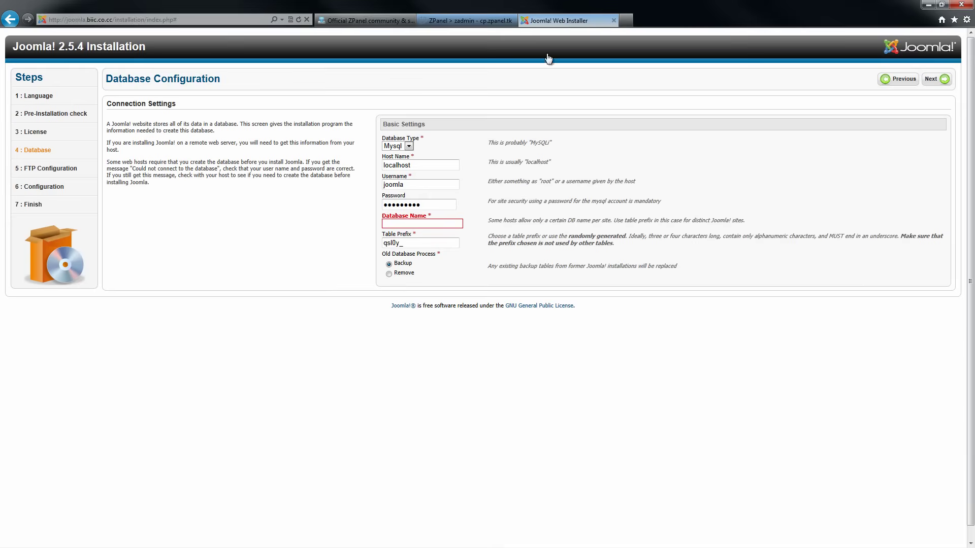
pyautogui.click(435, 225)
pyautogui.hotkey('ctrl', 'v')
pyautogui.click(940, 81)
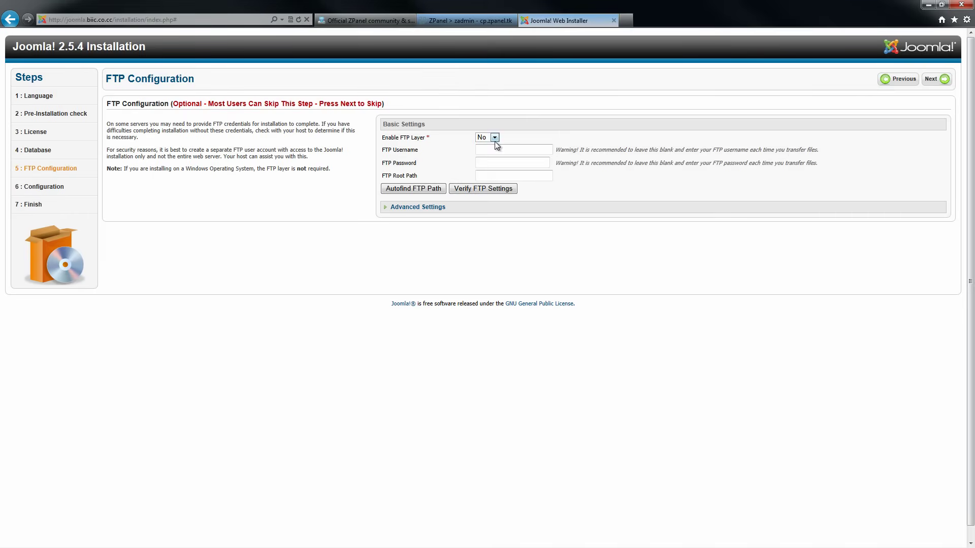
# Skip FTP configuration, enter site name 'Jooma' and fill in the admin e-mail address
pyautogui.click(939, 78)
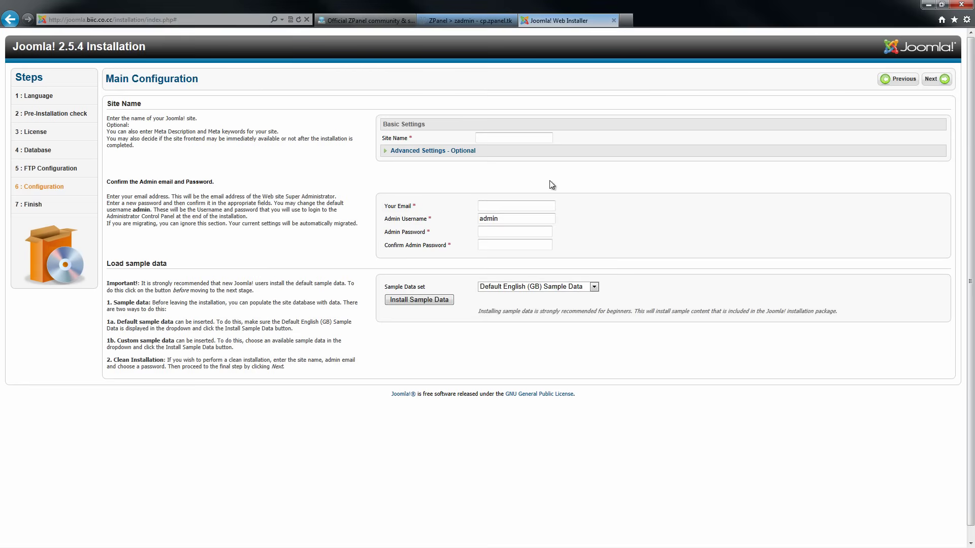
pyautogui.click(524, 141)
pyautogui.write('Jooma')
pyautogui.press('Tab')
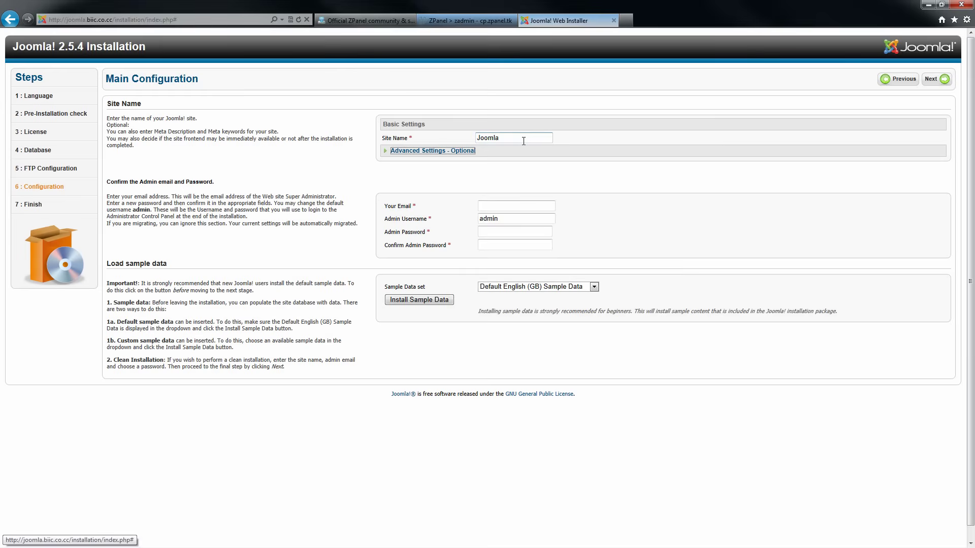
pyautogui.click(495, 207)
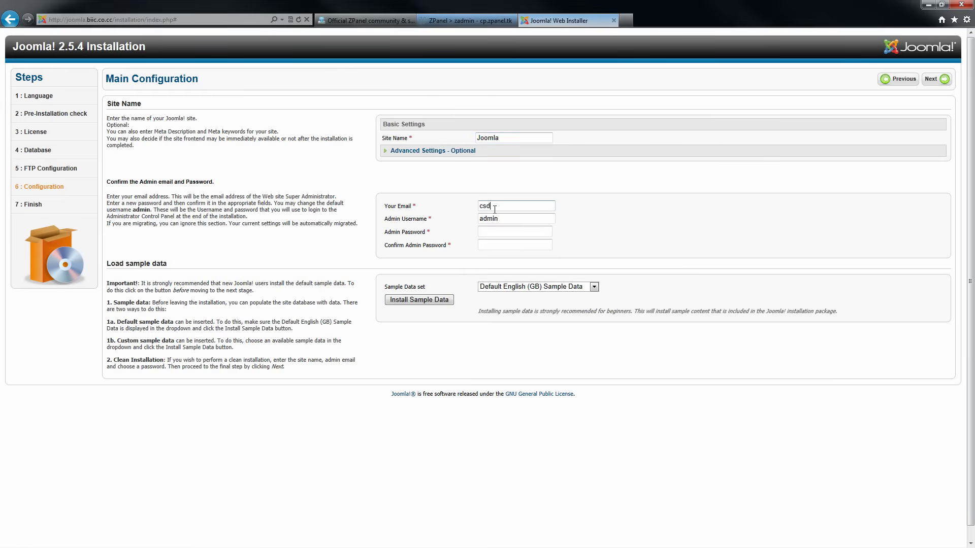
# Enter and confirm the admin password, then install the Default English (GB) sample data
pyautogui.click(497, 231)
pyautogui.press('Tab')
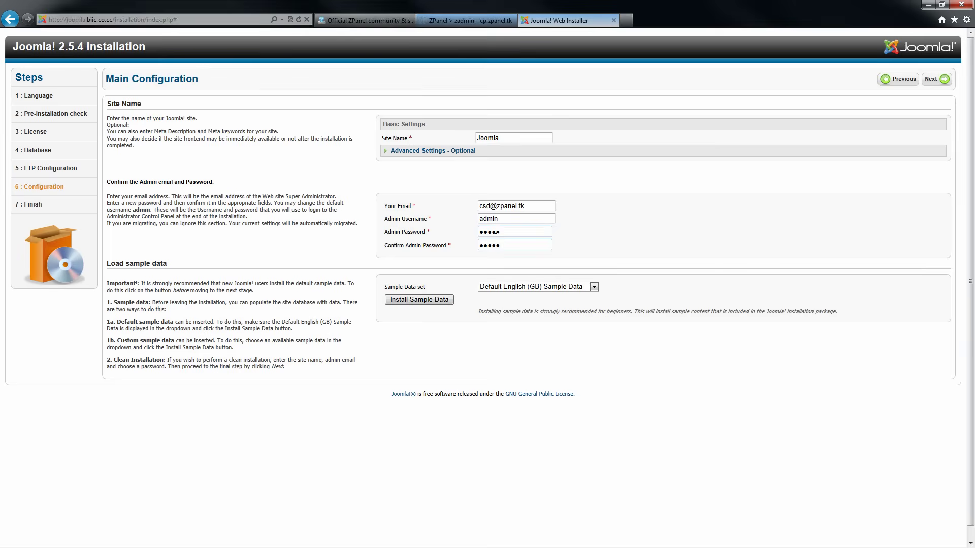
pyautogui.click(510, 288)
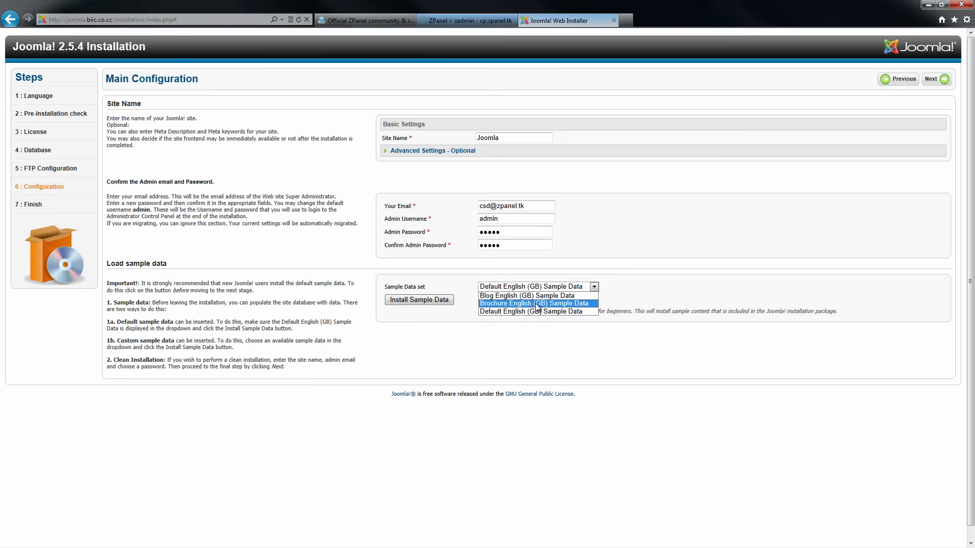
pyautogui.click(527, 319)
pyautogui.click(441, 301)
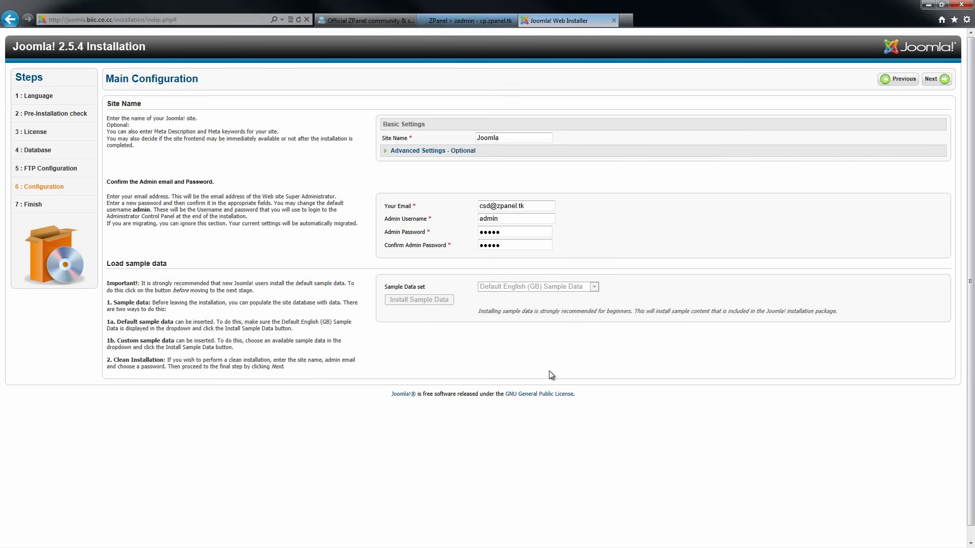
# Advance to the Finish page and attempt to remove the installation folder, which errors
pyautogui.click(936, 79)
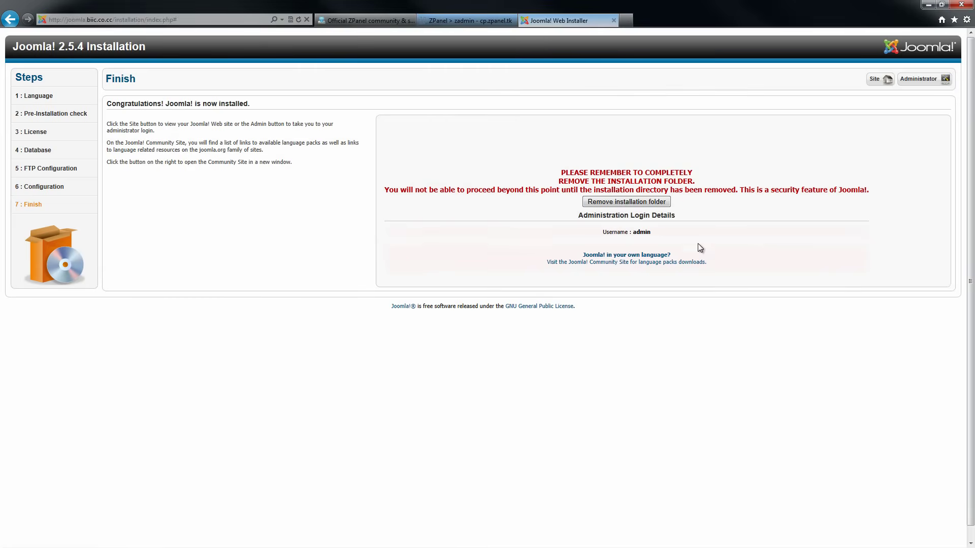
pyautogui.click(630, 205)
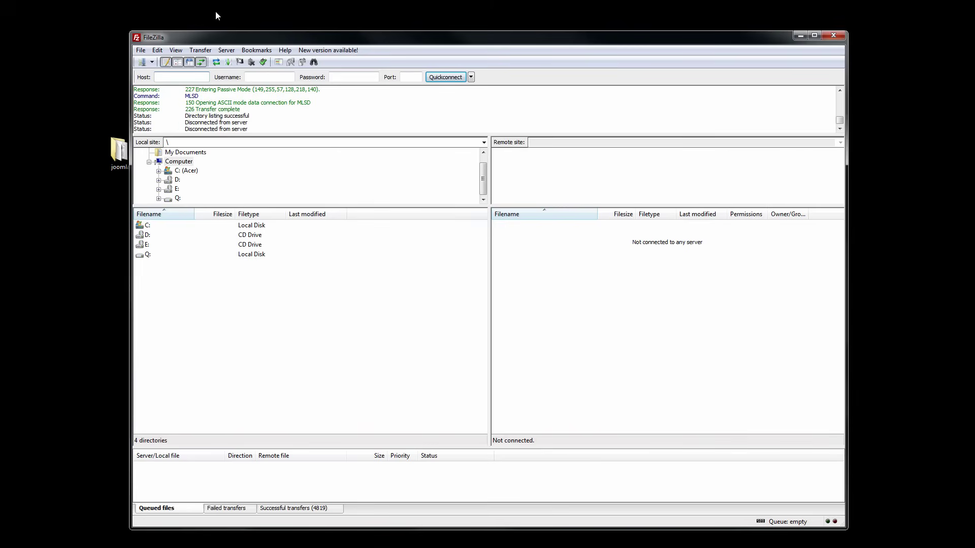
# Connect to the saved zpanel.tk server and delete public_html/joomla_biic_co_cc/installation
pyautogui.click(144, 63)
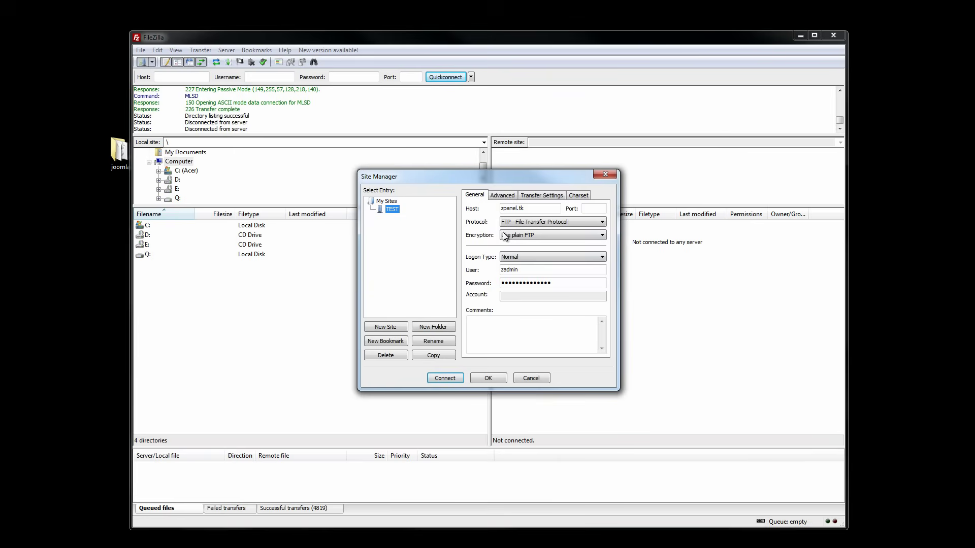
pyautogui.click(443, 378)
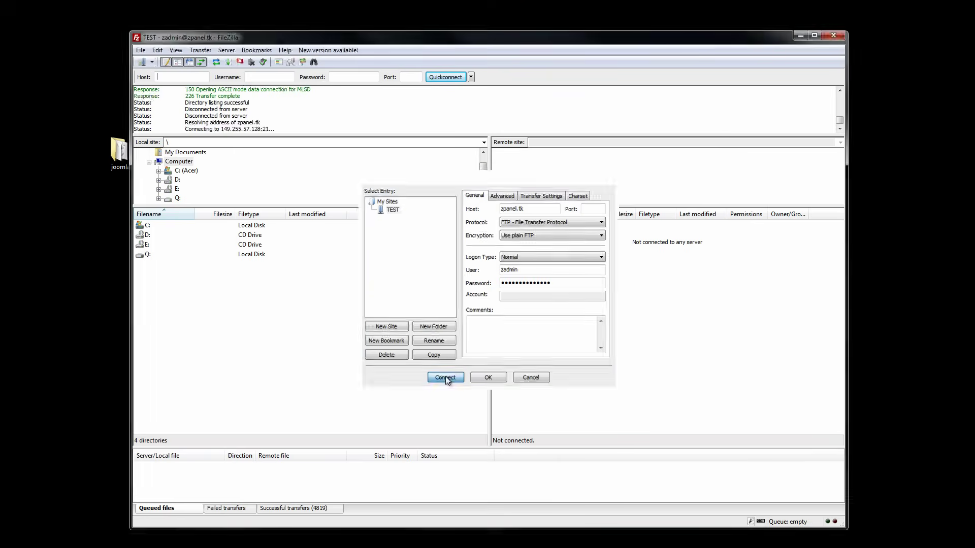
pyautogui.doubleClick(519, 245)
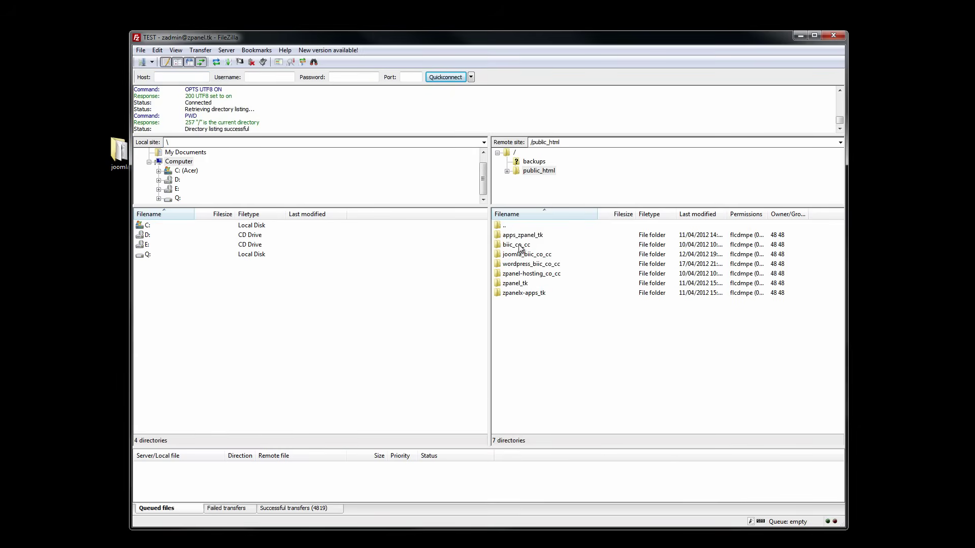
pyautogui.doubleClick(526, 254)
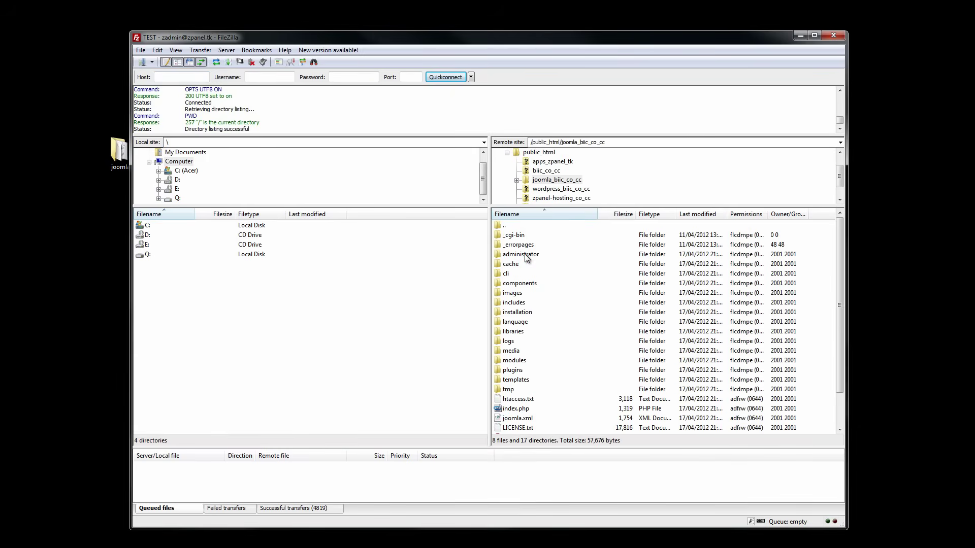
pyautogui.click(532, 316)
pyautogui.rightClick(531, 316)
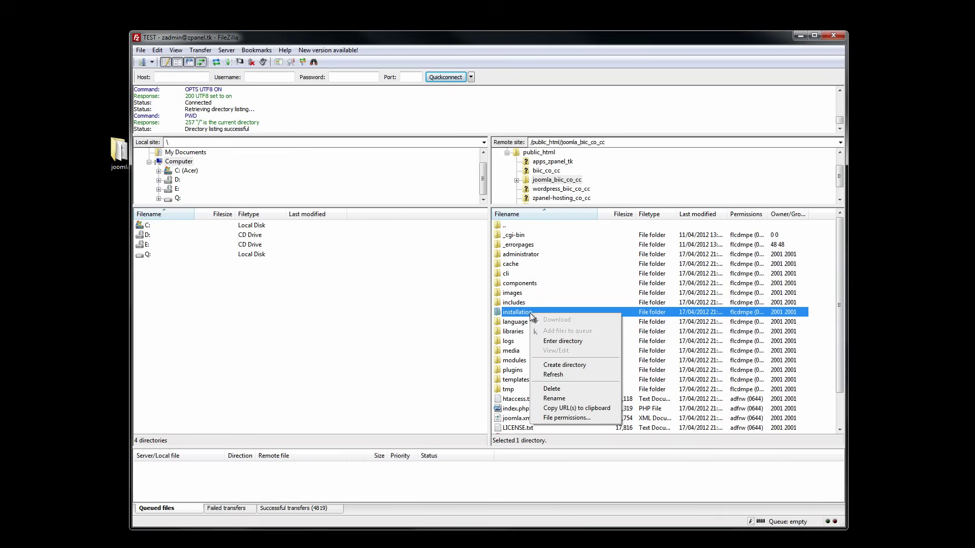
pyautogui.click(555, 390)
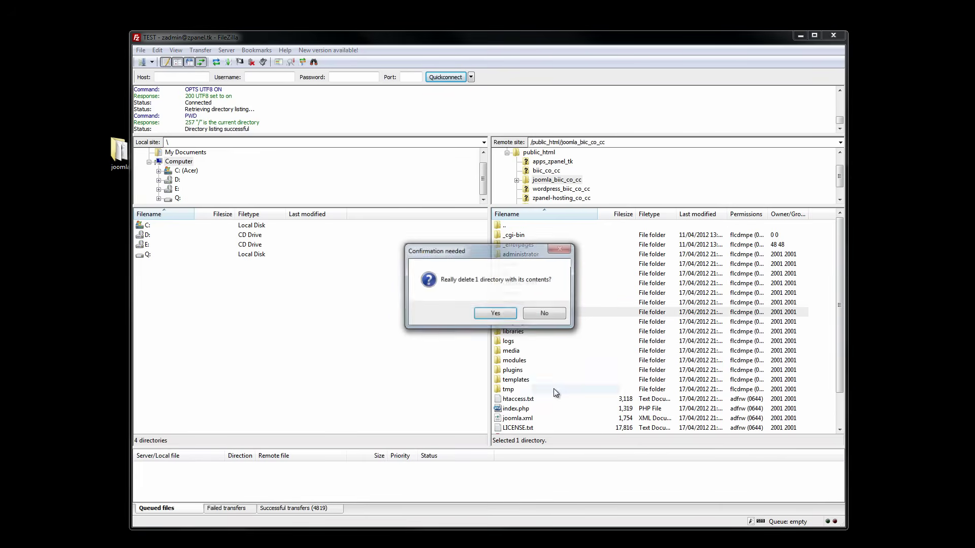
pyautogui.click(493, 313)
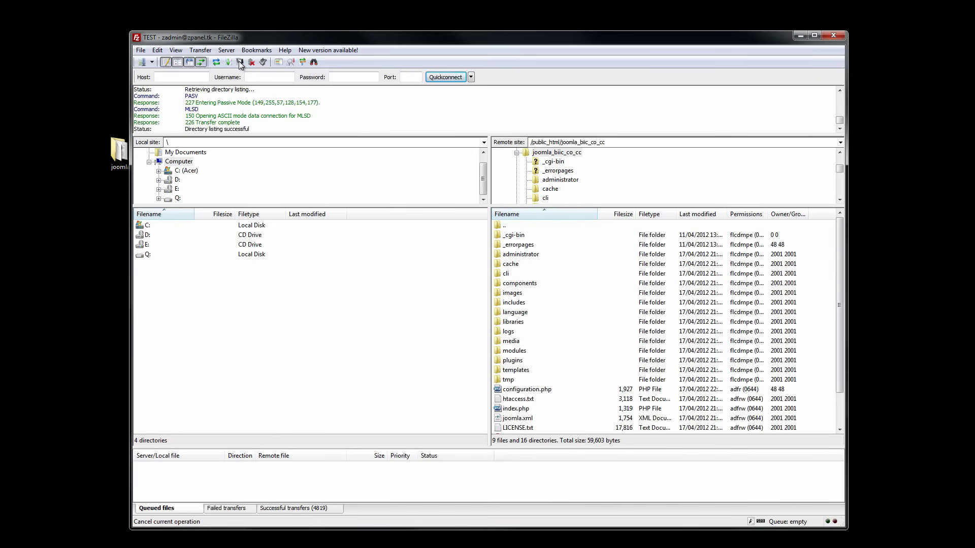
# Disconnect FileZilla, view the new site's front page, then load its /administrator login page
pyautogui.click(252, 62)
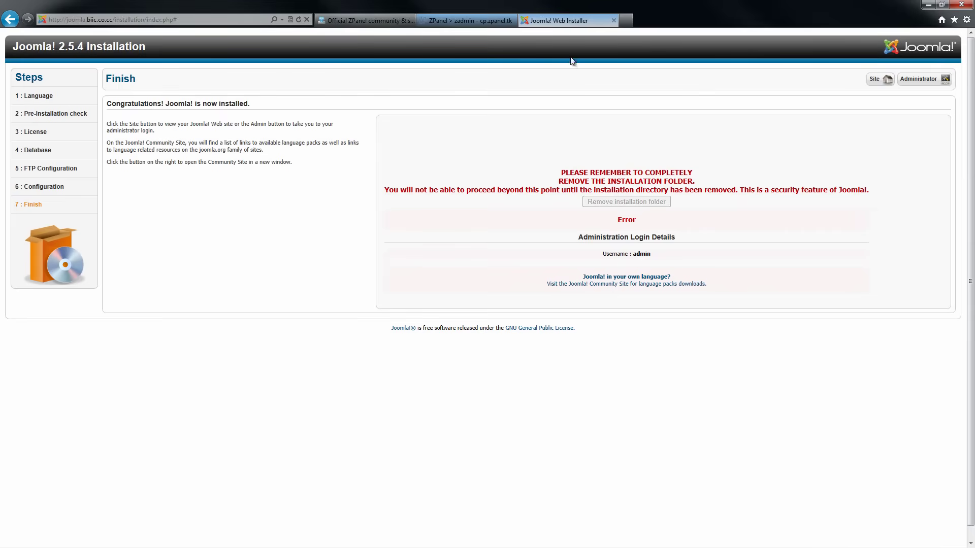
pyautogui.click(887, 80)
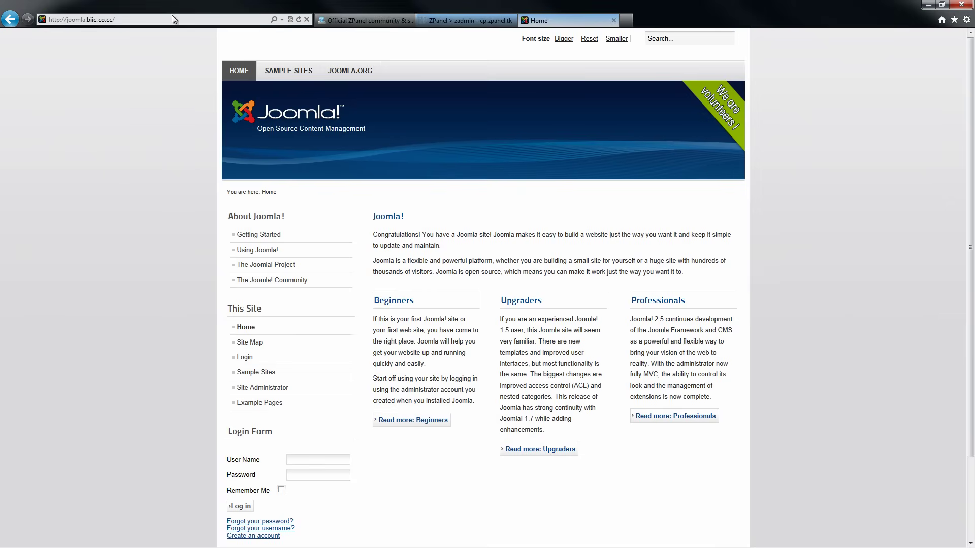
pyautogui.click(220, 19)
pyautogui.click(219, 19)
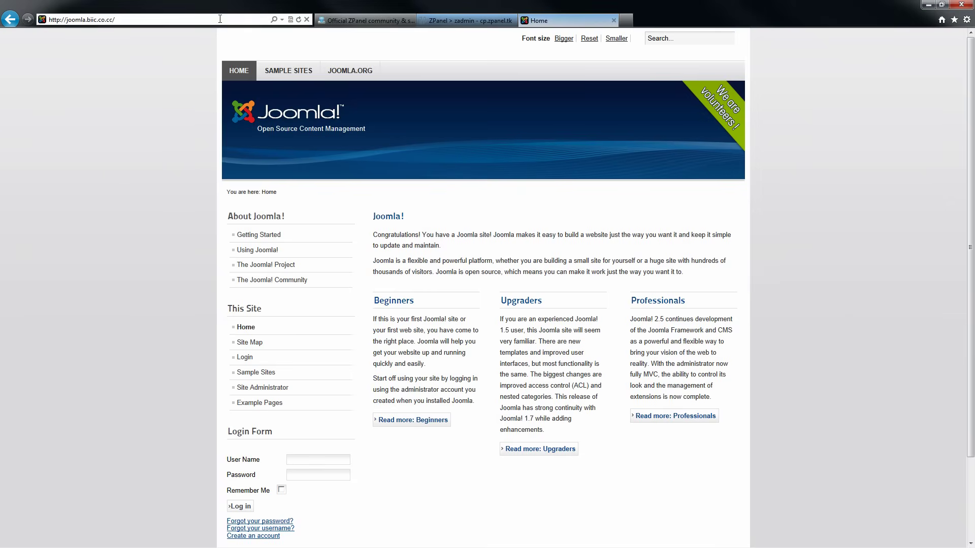
pyautogui.write('administ')
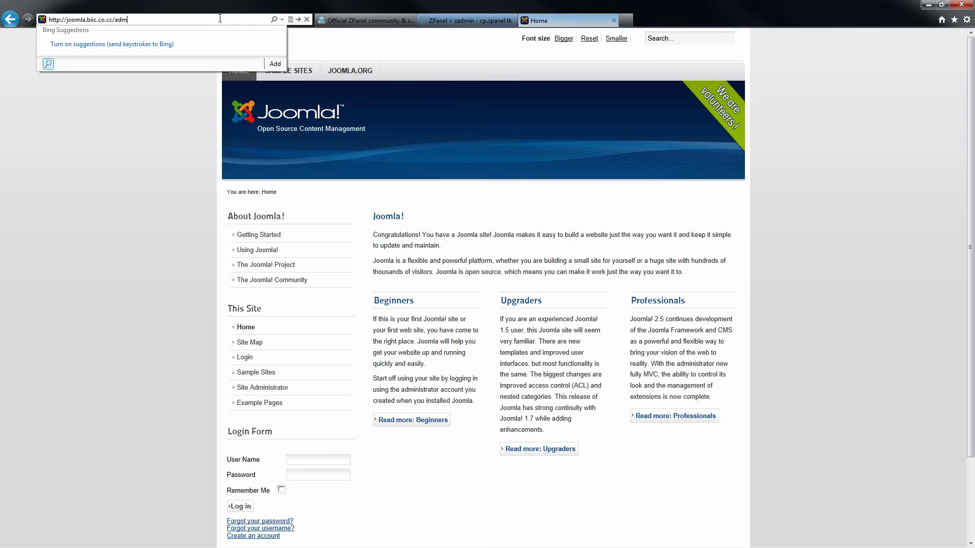
pyautogui.write('rator')
pyautogui.press('Return')
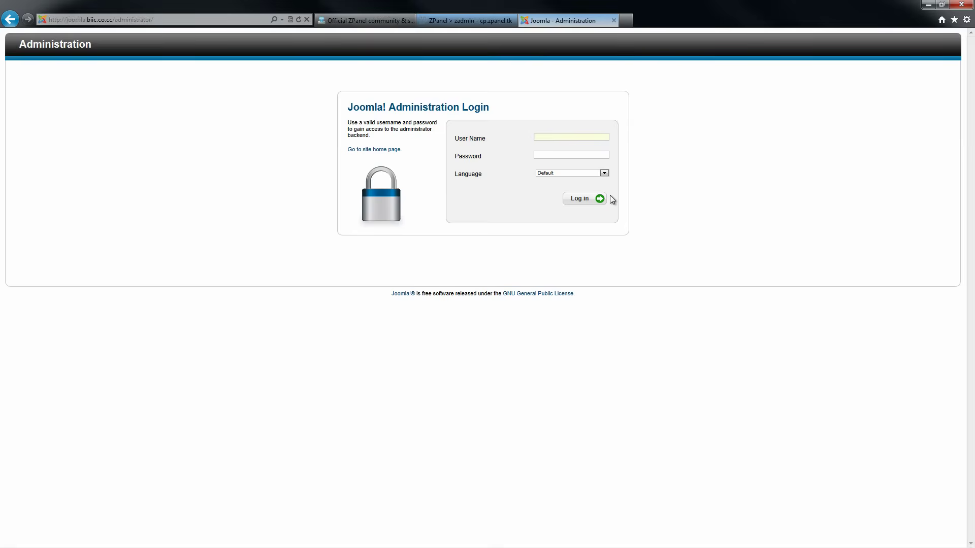
# Log in to the Joomla backend as admin and dismiss the password-saving prompt
pyautogui.write('admi')
pyautogui.write('admin')
pyautogui.press('Return')
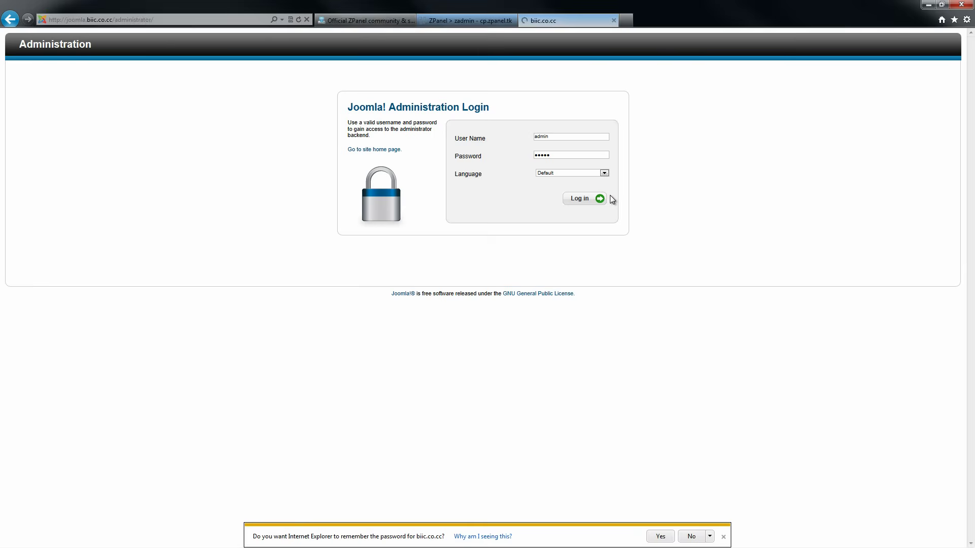
pyautogui.click(723, 537)
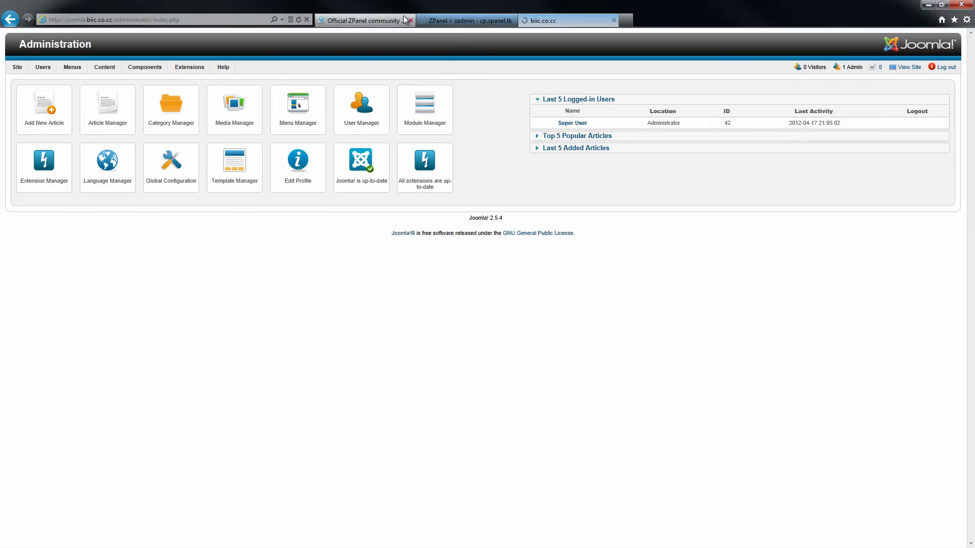
# Go from the ZPanel forum to ZPlanet's Official ZPanel Information and Guides page
pyautogui.click(458, 16)
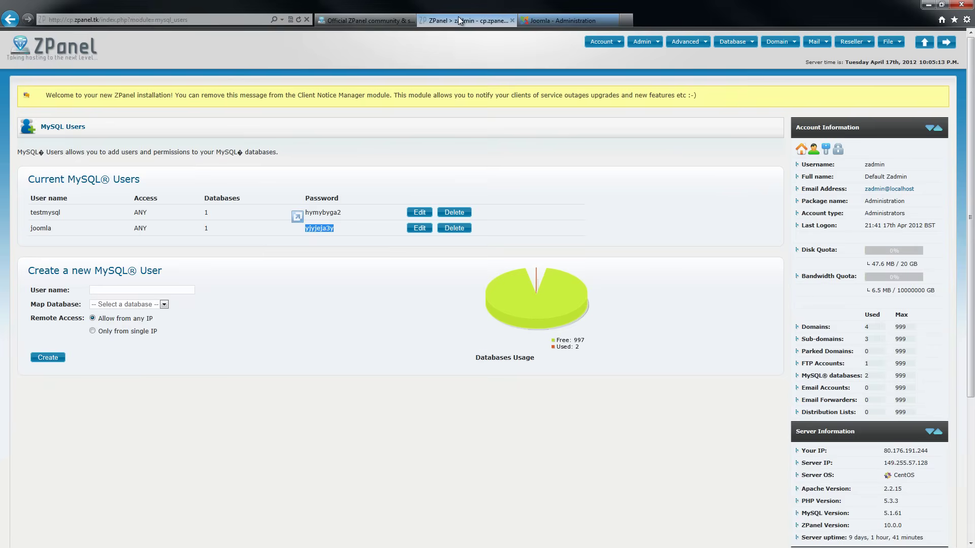
pyautogui.click(380, 21)
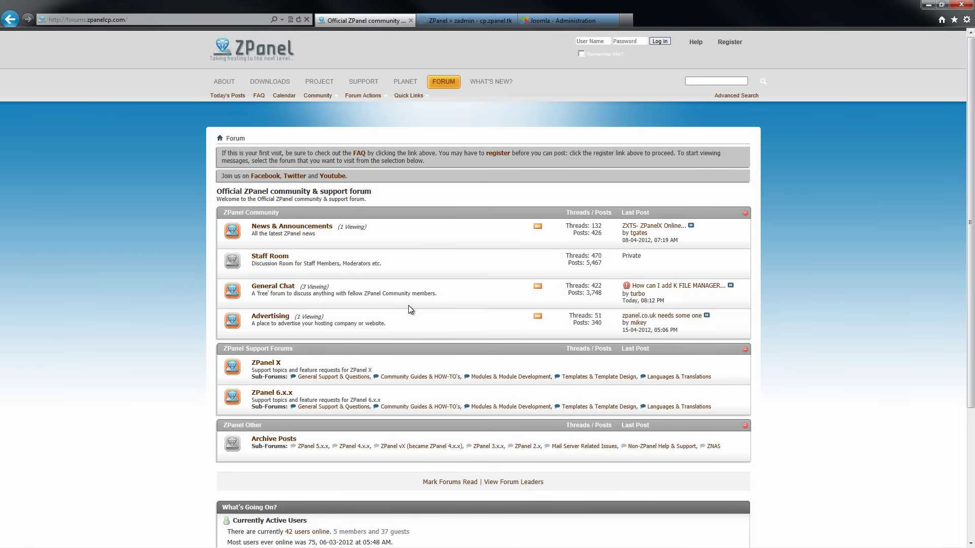
pyautogui.click(406, 83)
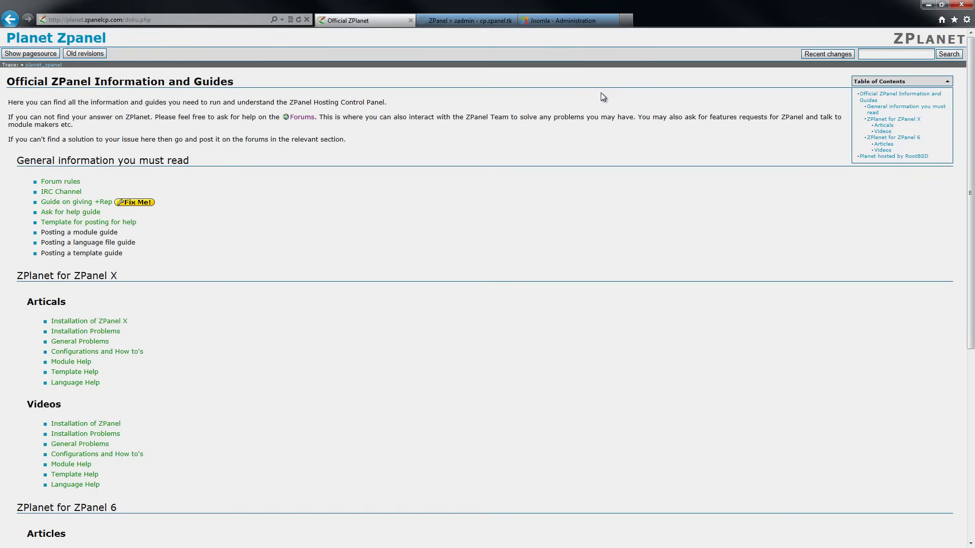
pyautogui.click(231, 22)
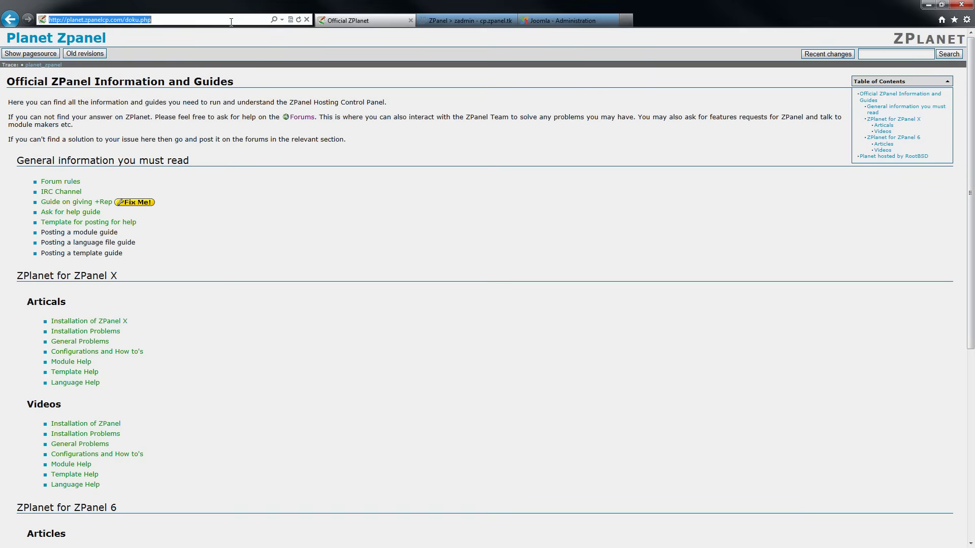
pyautogui.write('www.y')
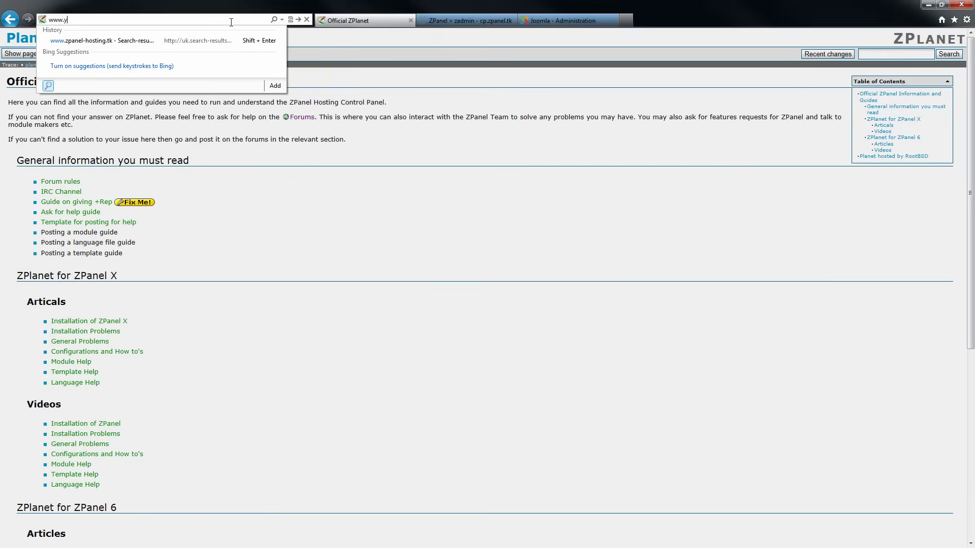
pyautogui.write('outu')
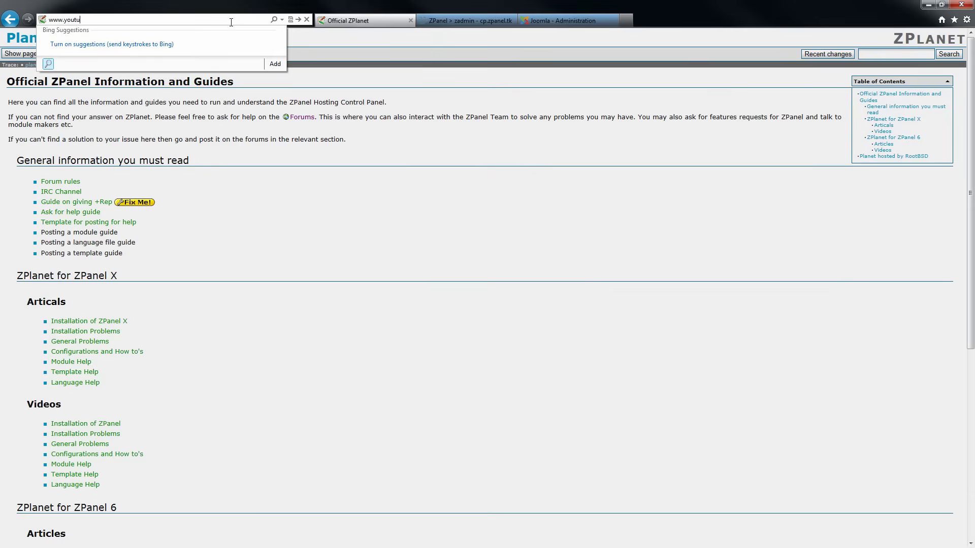
pyautogui.write('be.com/mangoldwen')
pyautogui.press('Return')
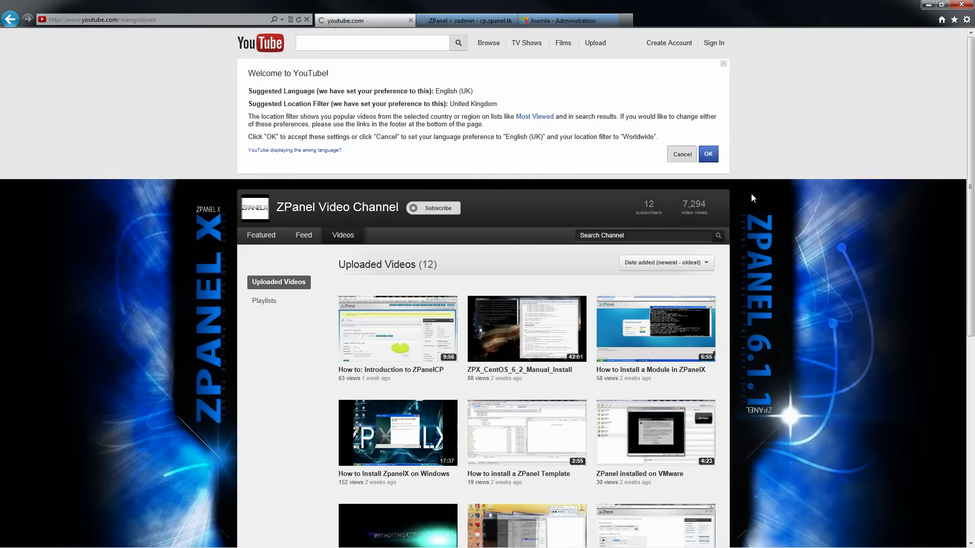
pyautogui.click(681, 155)
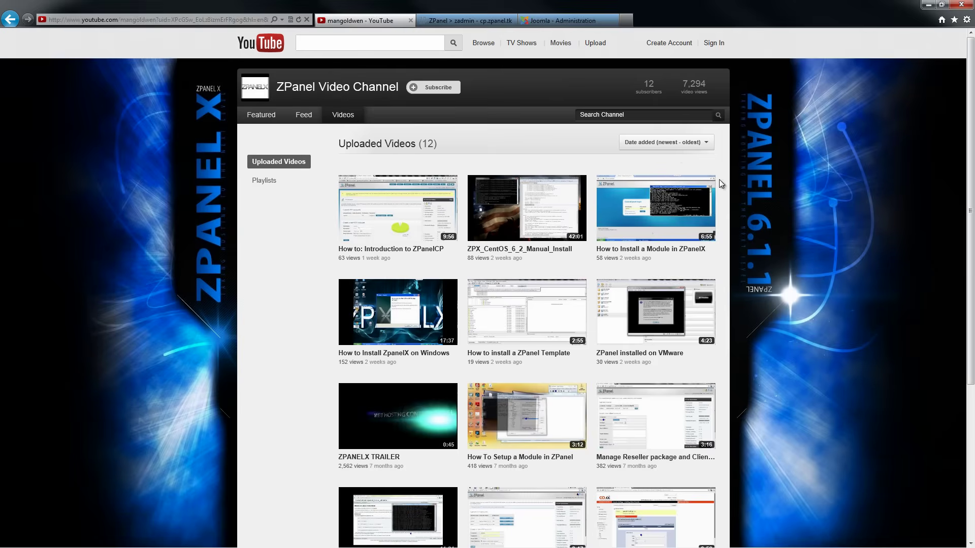